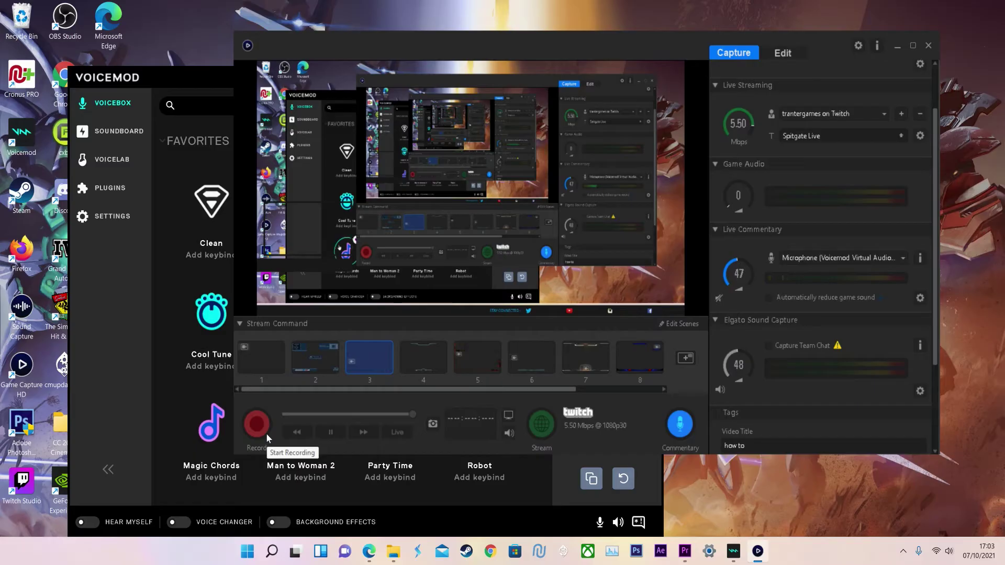
Start recording in Elgato Game Capture, then bring Voicemod to the front
left_click(266, 431)
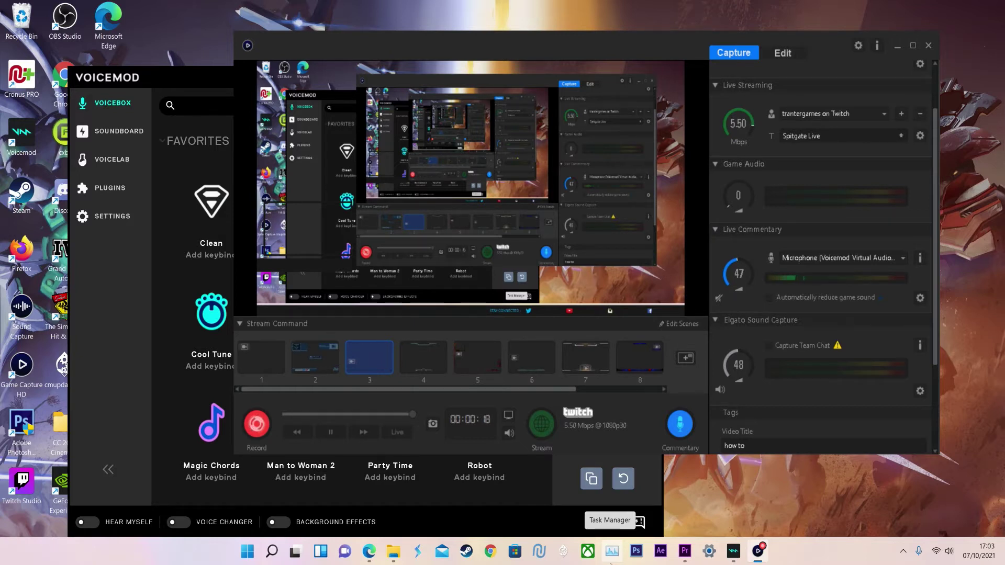
left_click(734, 550)
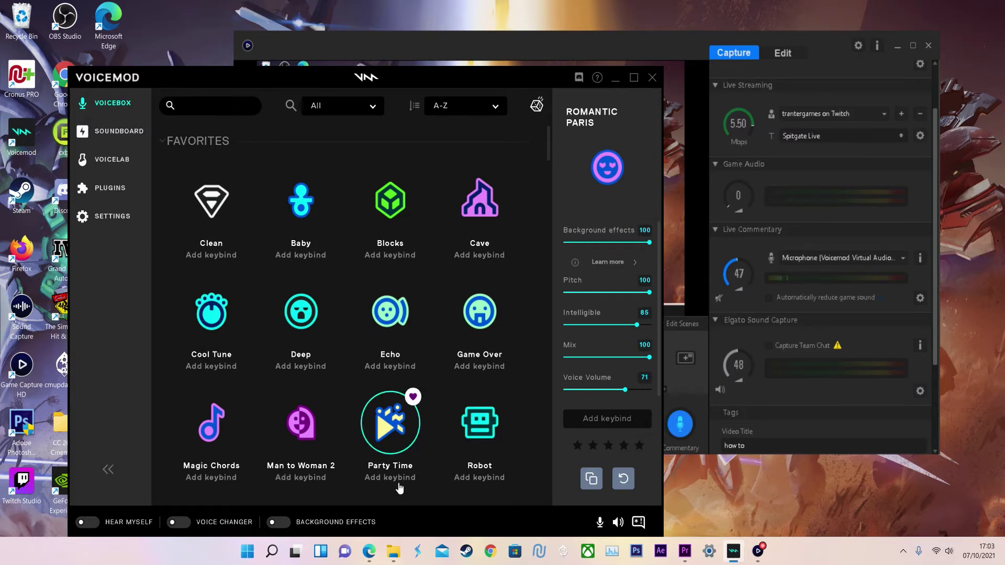
mouse_move(372, 554)
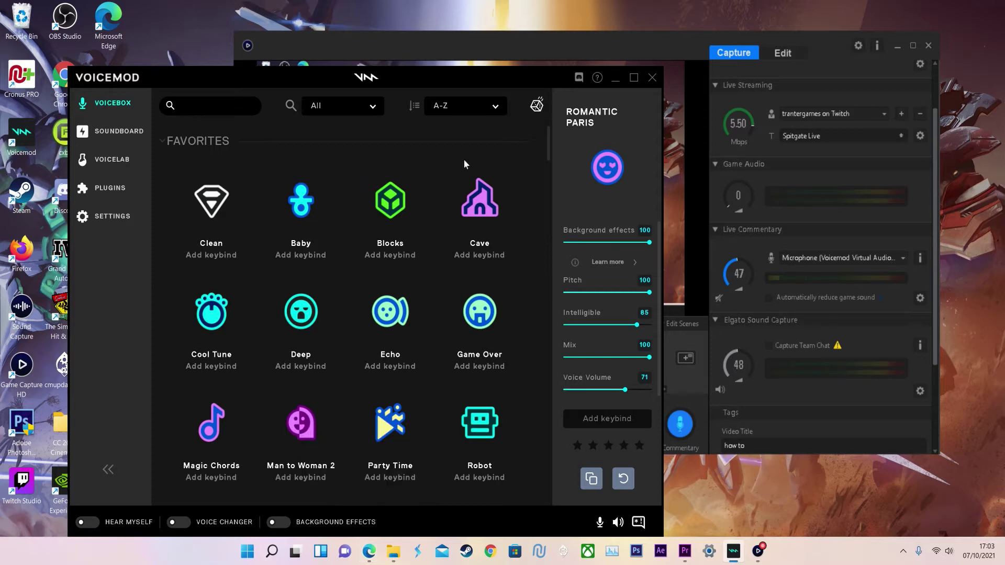
Bring up the Doctor Who sound clips page, then return to Voicemod and scroll through it
left_click(366, 554)
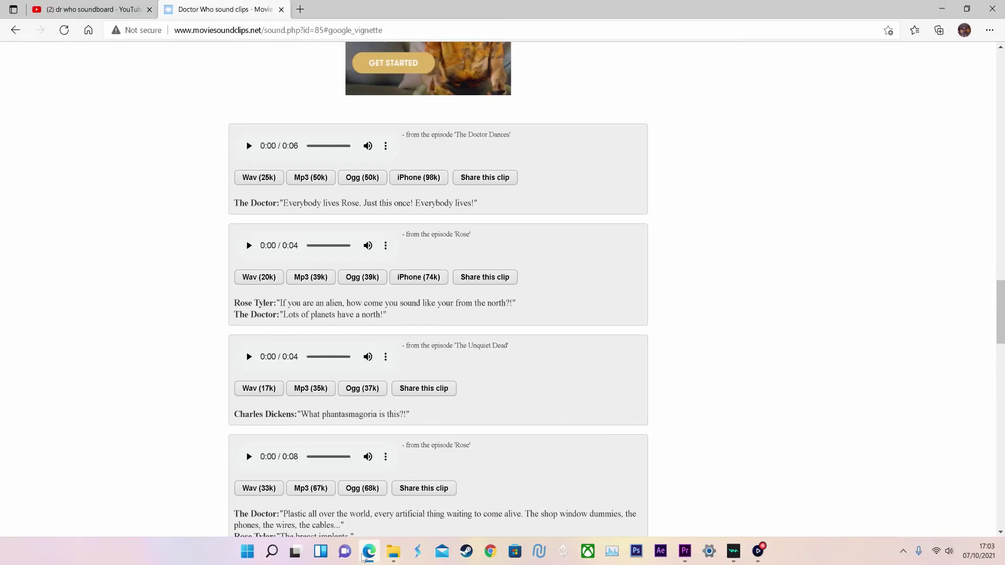
mouse_move(365, 563)
left_click(733, 551)
left_click(669, 234)
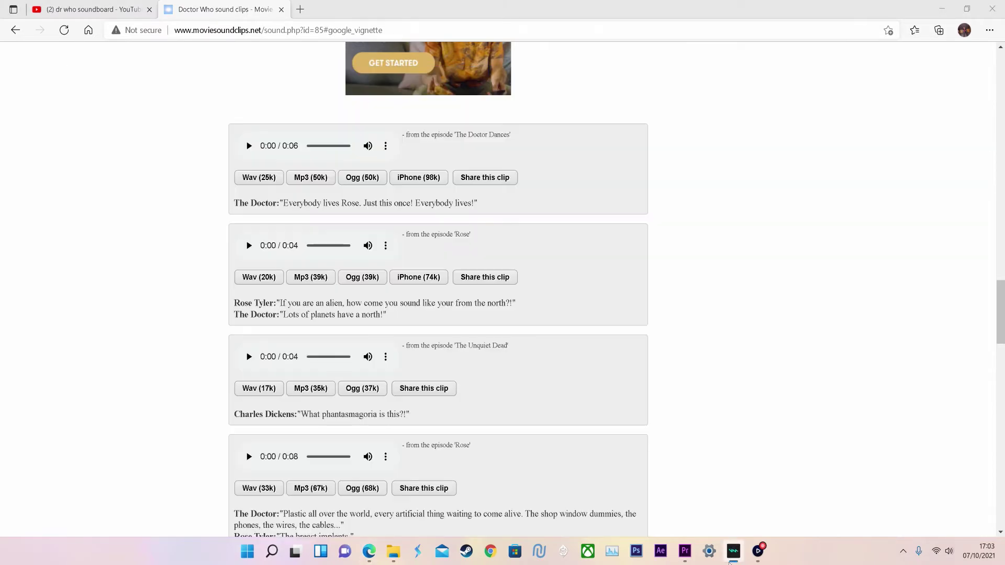
scroll(478, 236, "down", 2)
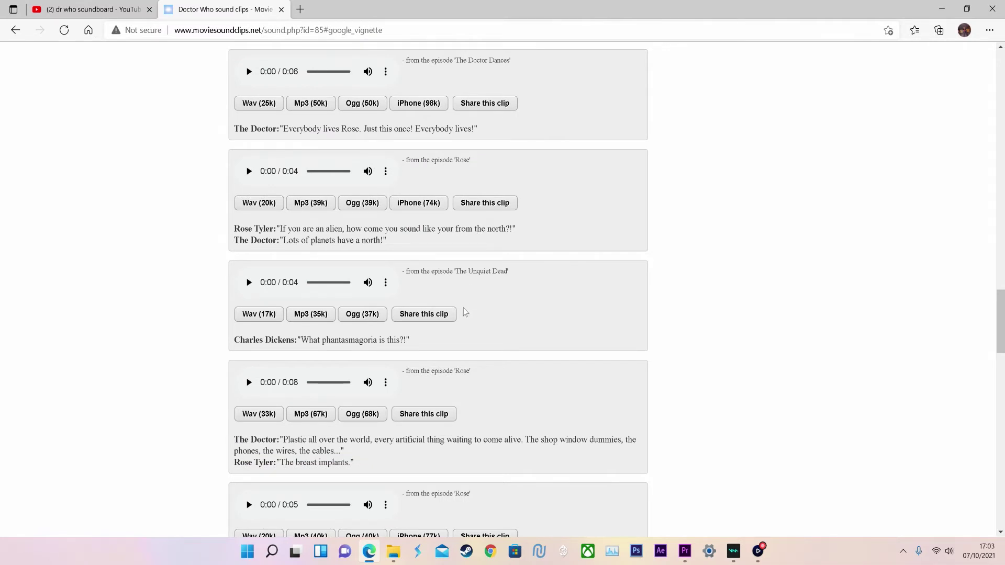
scroll(465, 313, "up", 10)
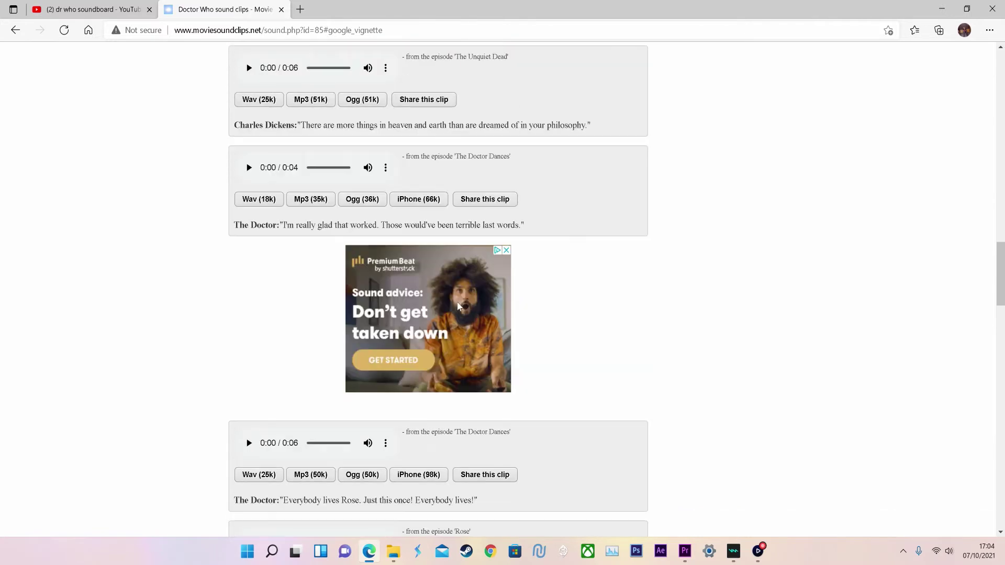
scroll(458, 306, "up", 4)
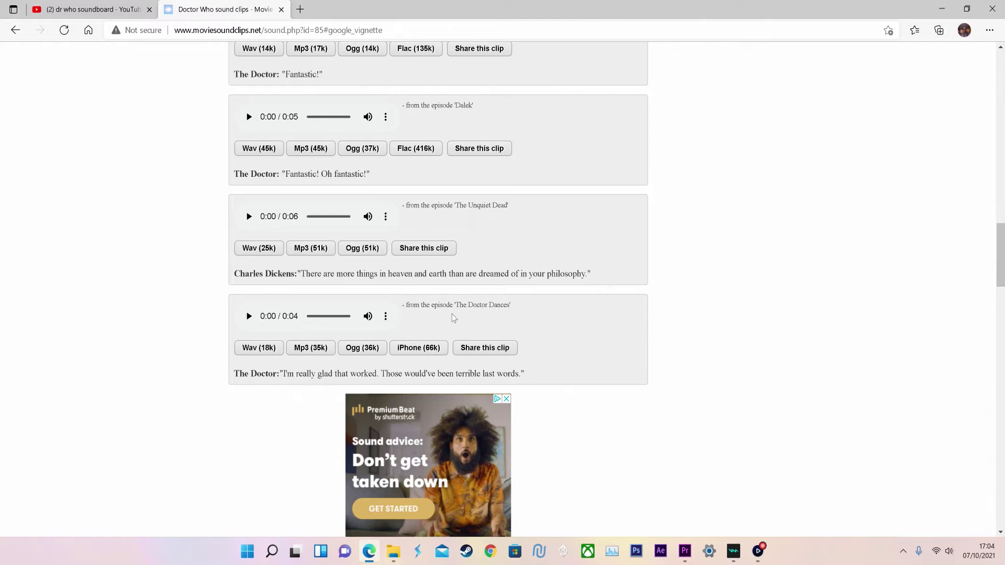
scroll(453, 318, "up", 18)
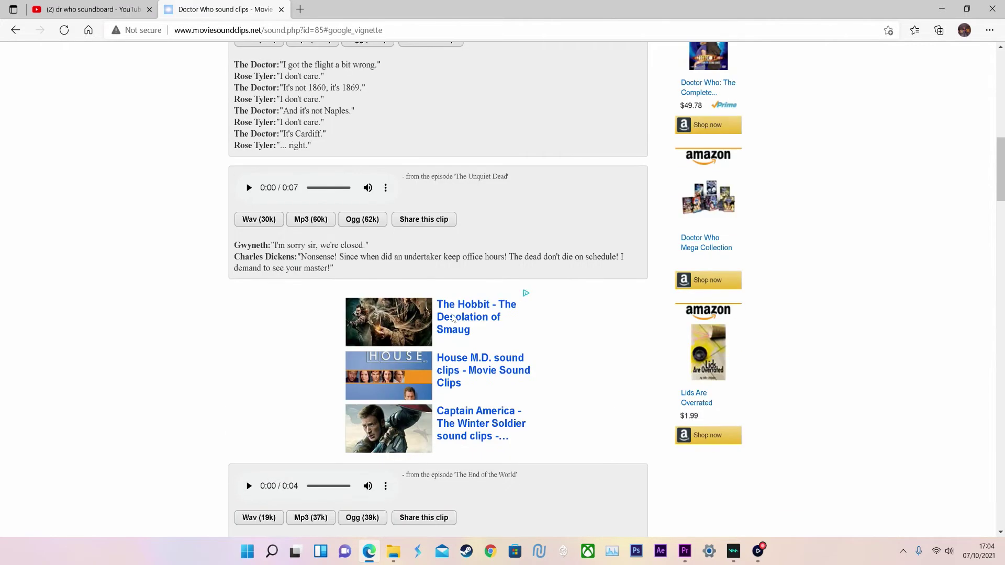
scroll(453, 318, "up", 4)
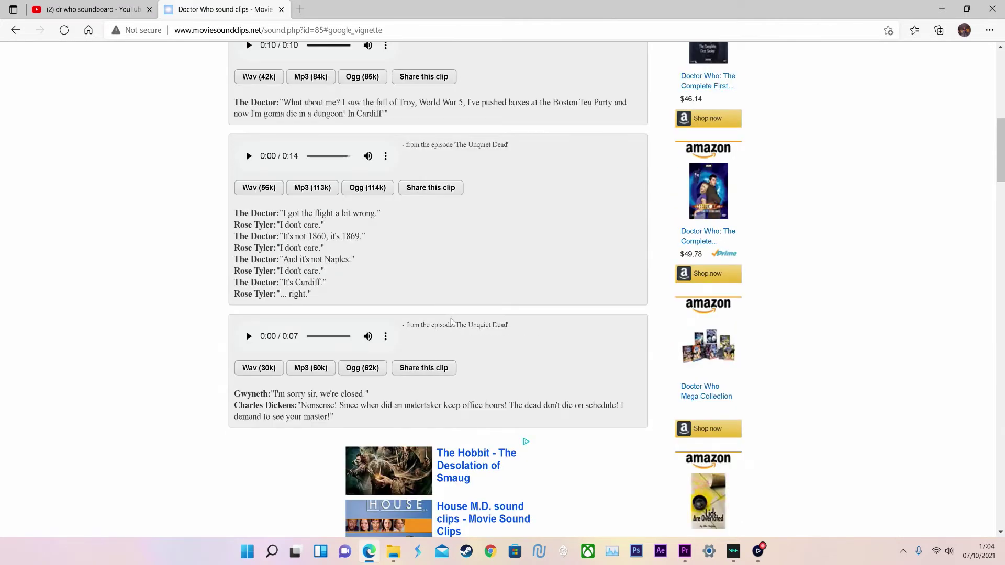
In File Explorer, go to Videos > Tranter Show > 2021 > Tranter Games > sounboard
left_click(390, 552)
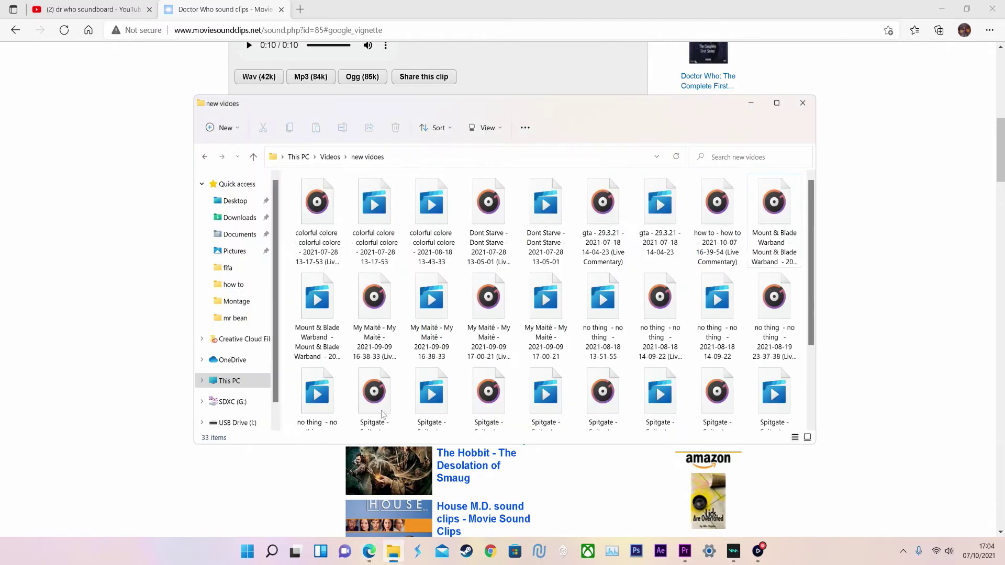
left_click(331, 157)
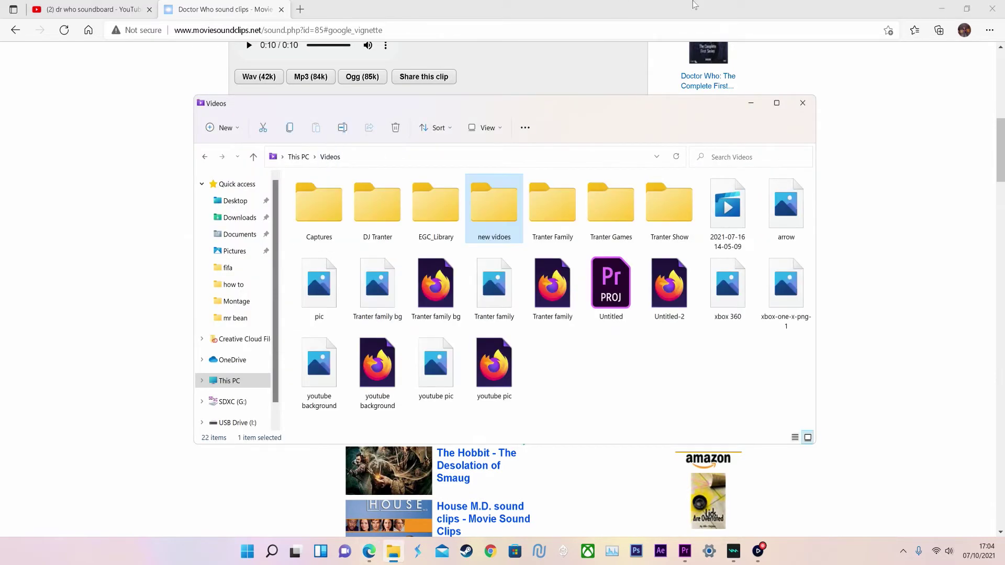
left_click(602, 200)
double_click(659, 200)
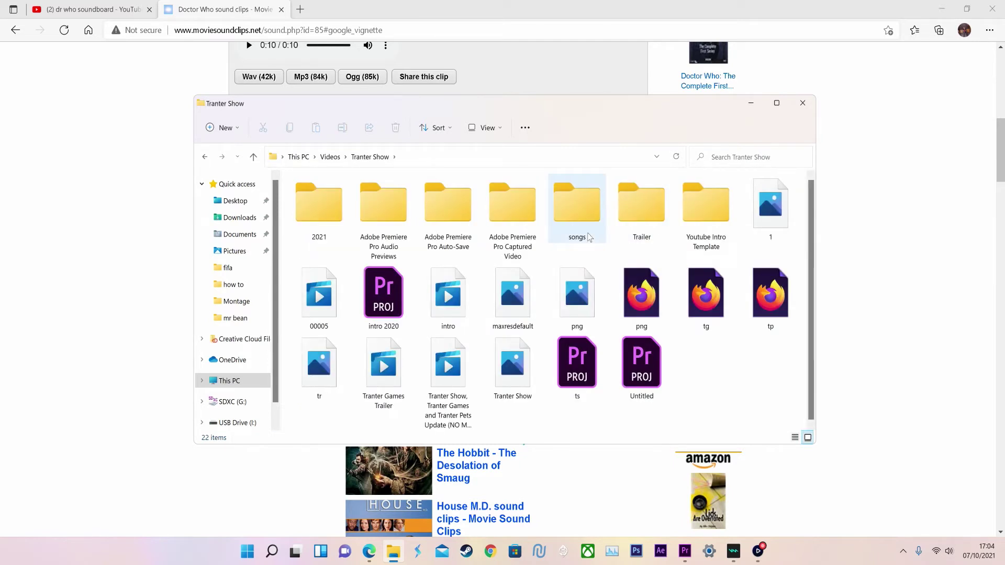
double_click(325, 201)
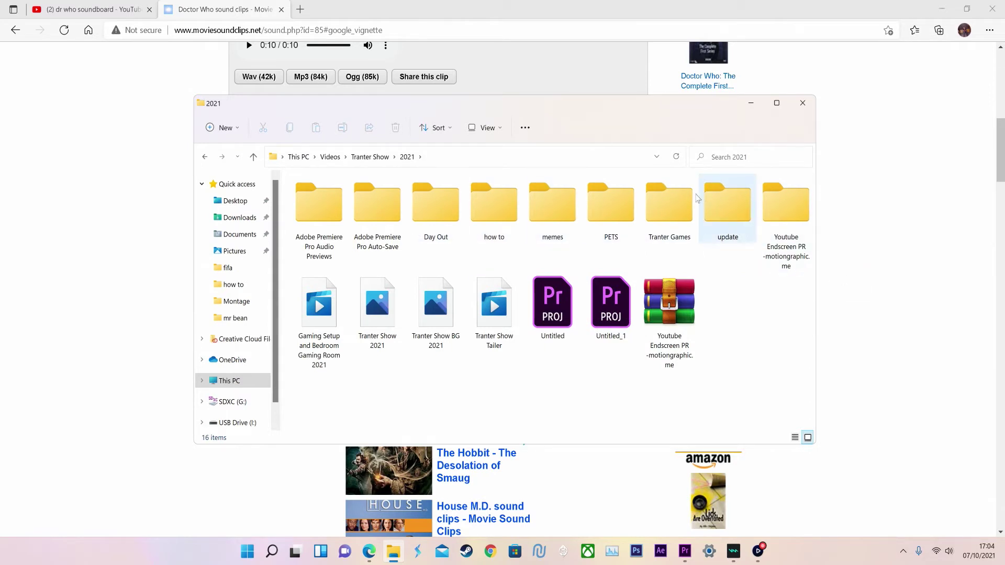
left_click(676, 203)
double_click(676, 203)
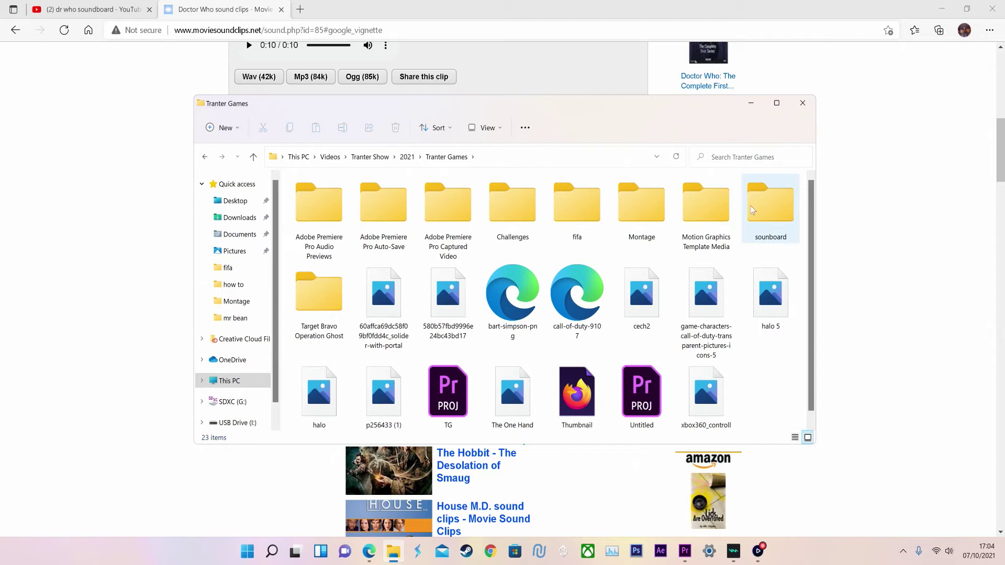
double_click(745, 217)
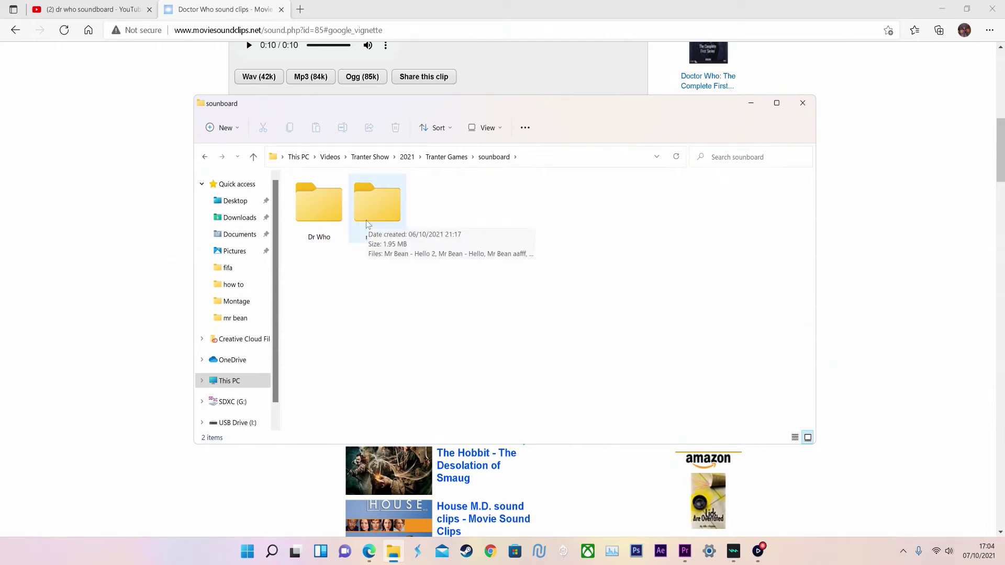
Peek into the mr bean clips folder and go back to sounboard
double_click(398, 208)
scroll(386, 258, "down", 10)
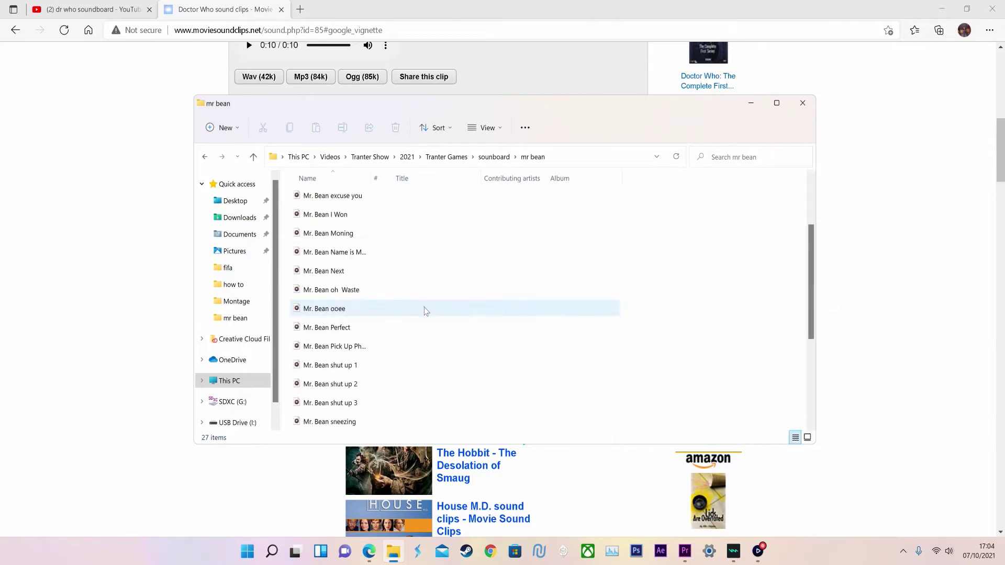
key("alt+Left")
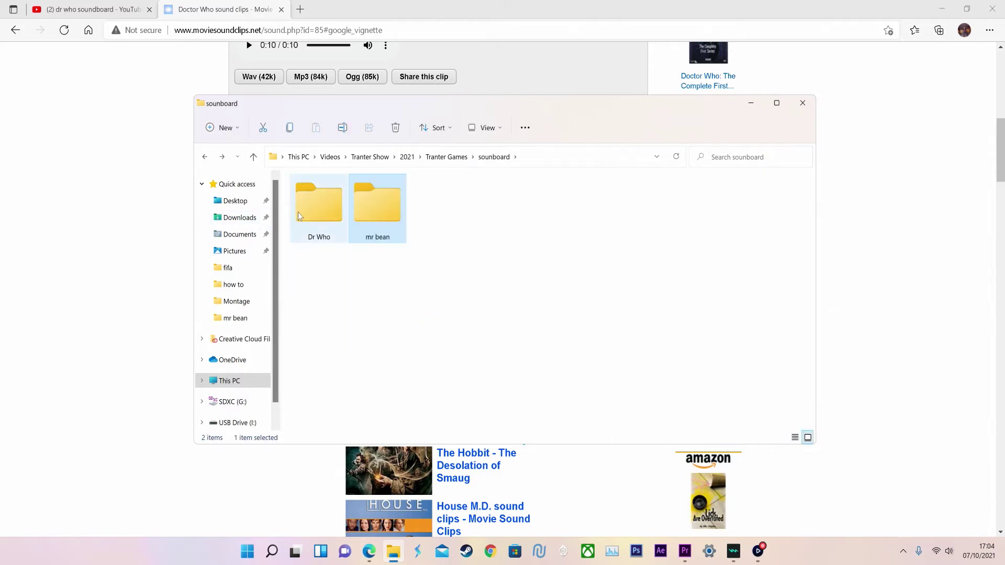
Open the Dr Who clips folder, show its full path, and switch back to Voicemod
double_click(297, 212)
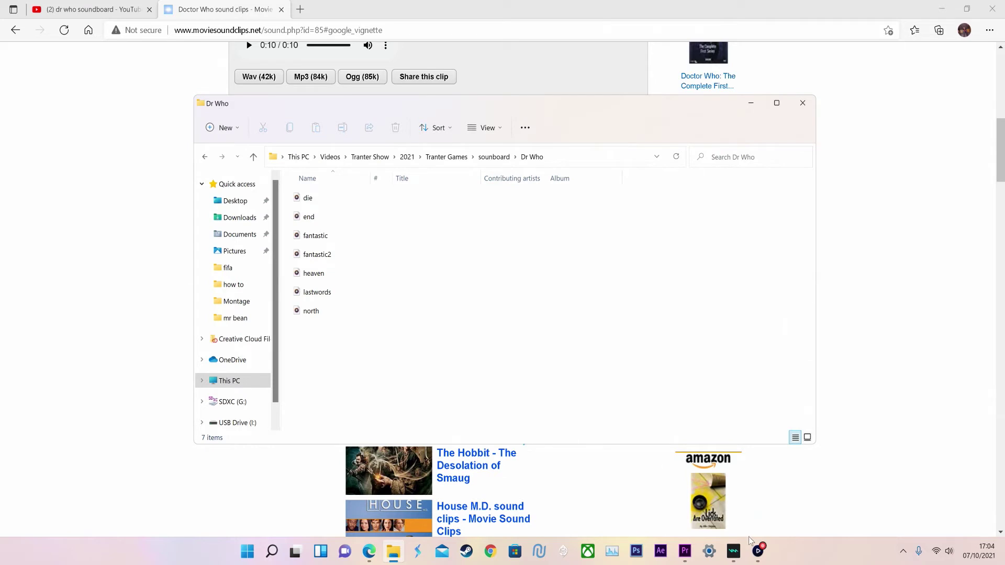
mouse_move(749, 543)
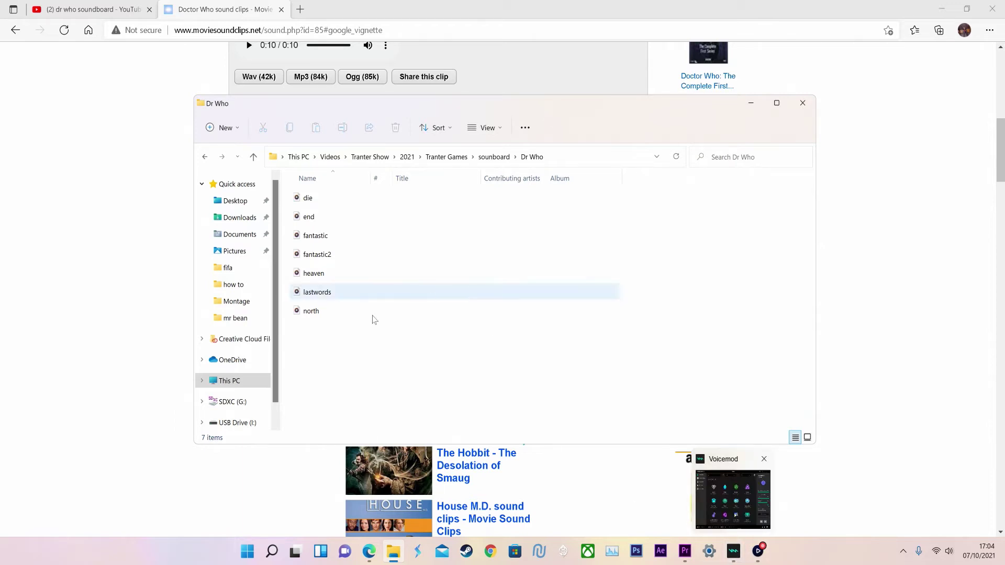
left_click(553, 157)
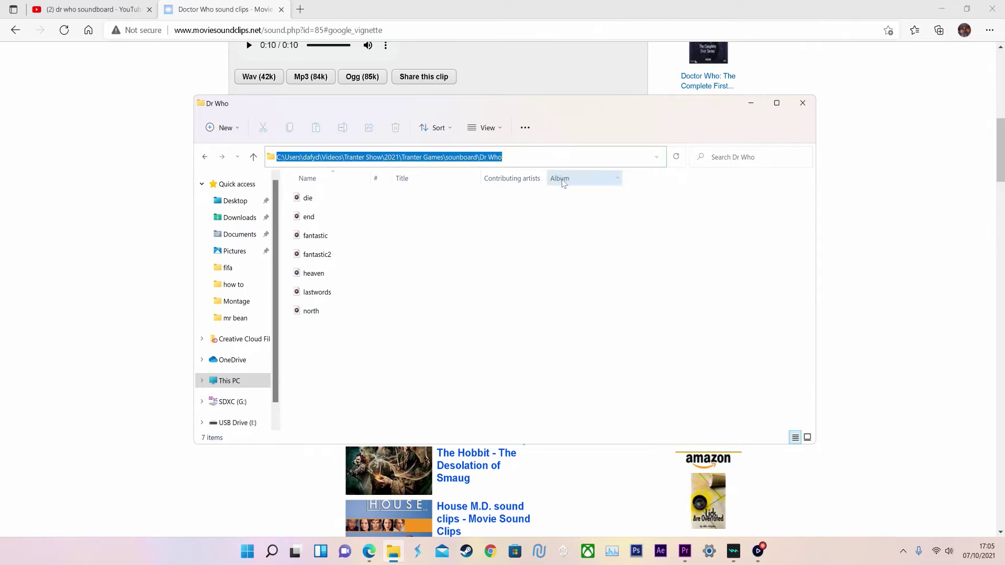
left_click(733, 551)
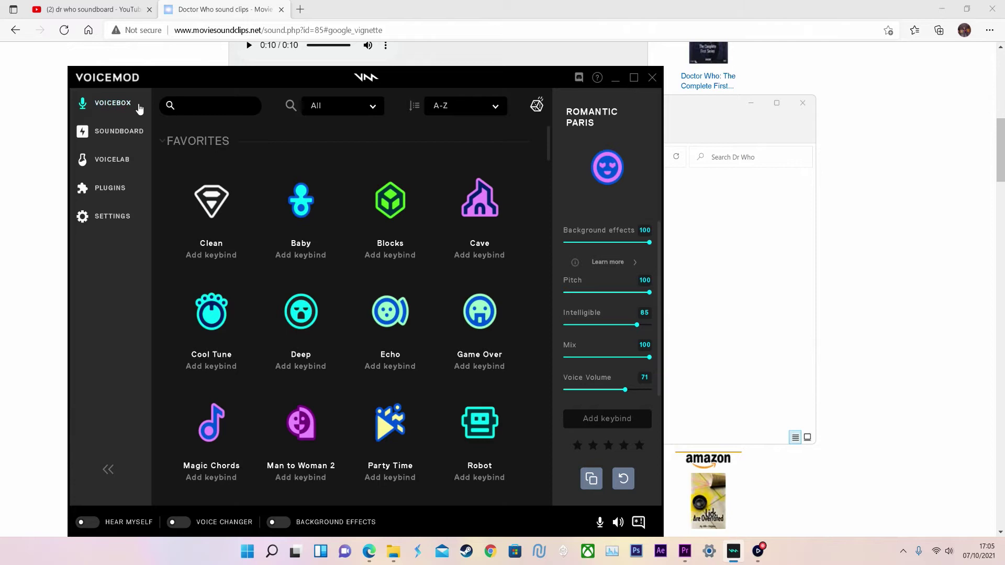
On Voicemod's Soundboard page, add a new soundboard named 'Dr Who'
left_click(113, 140)
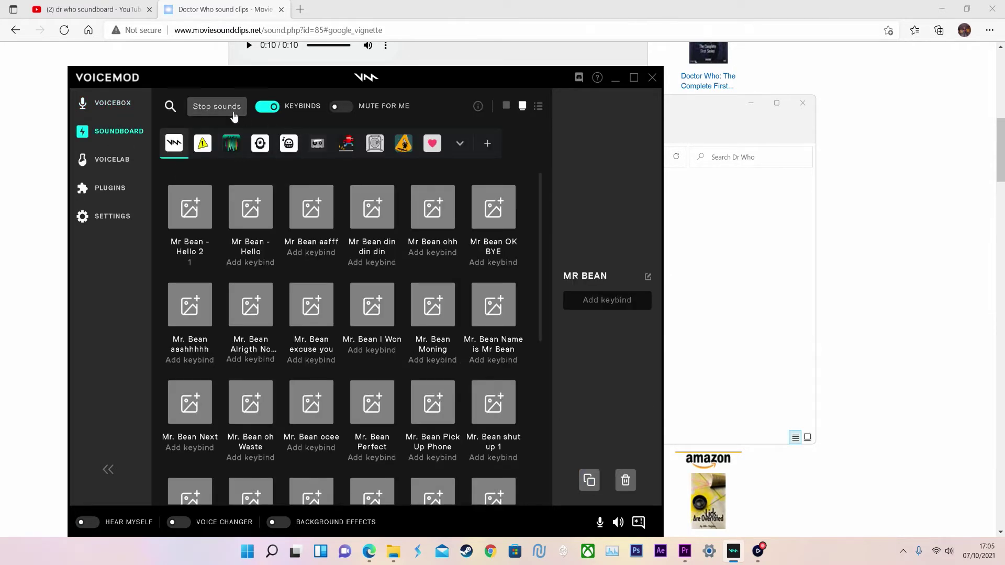
scroll(330, 428, "down", 3)
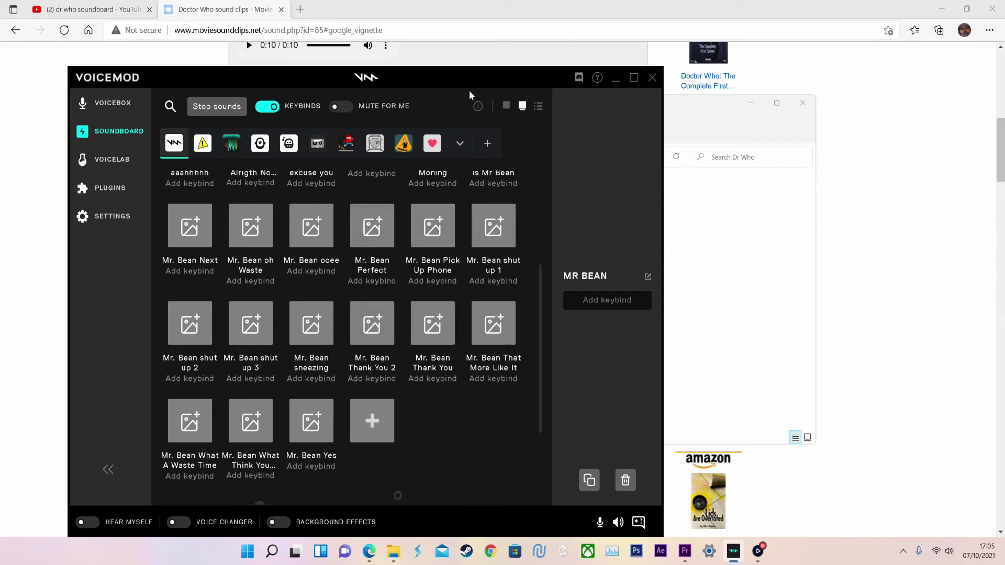
scroll(379, 326, "up", 3)
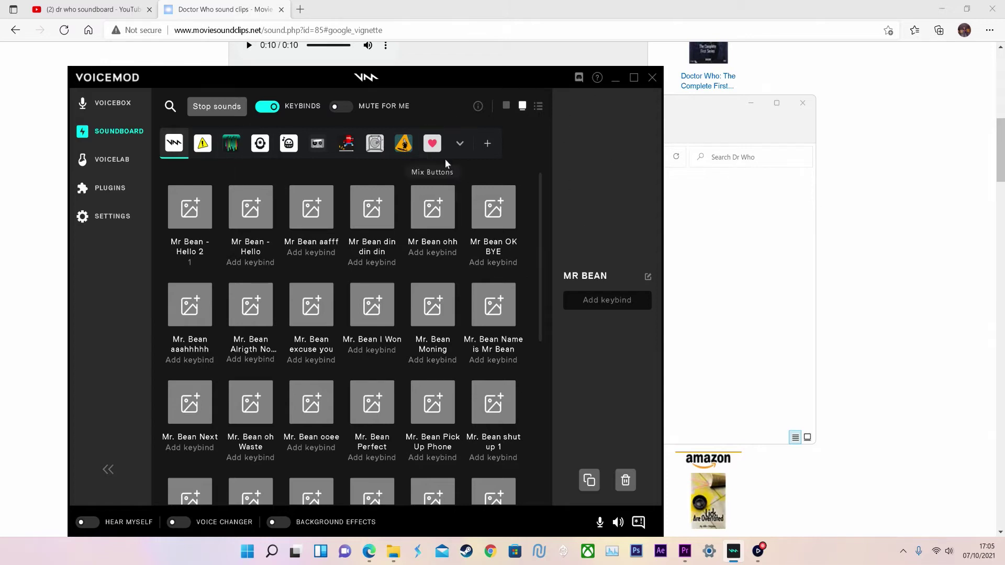
left_click(488, 148)
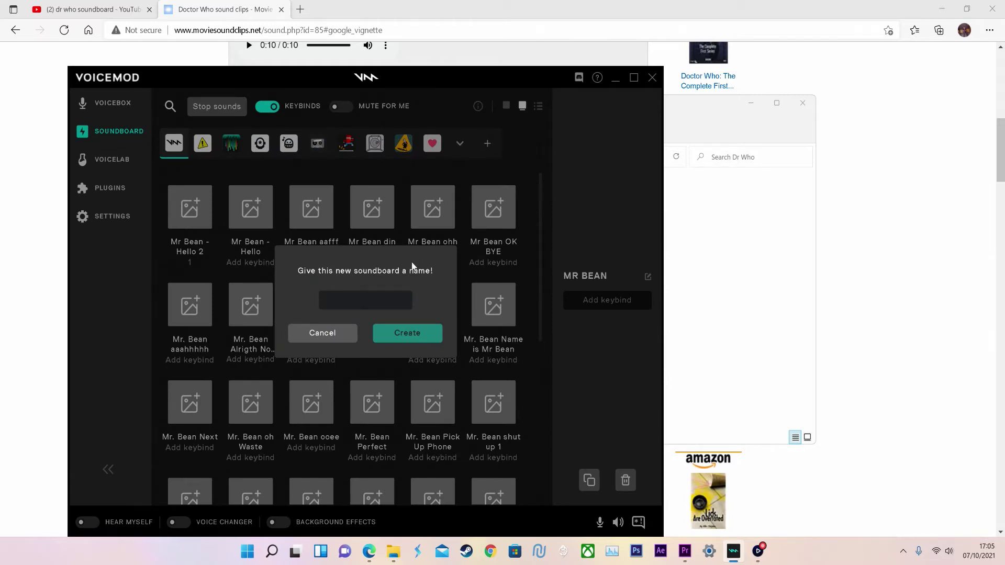
type("Dr W")
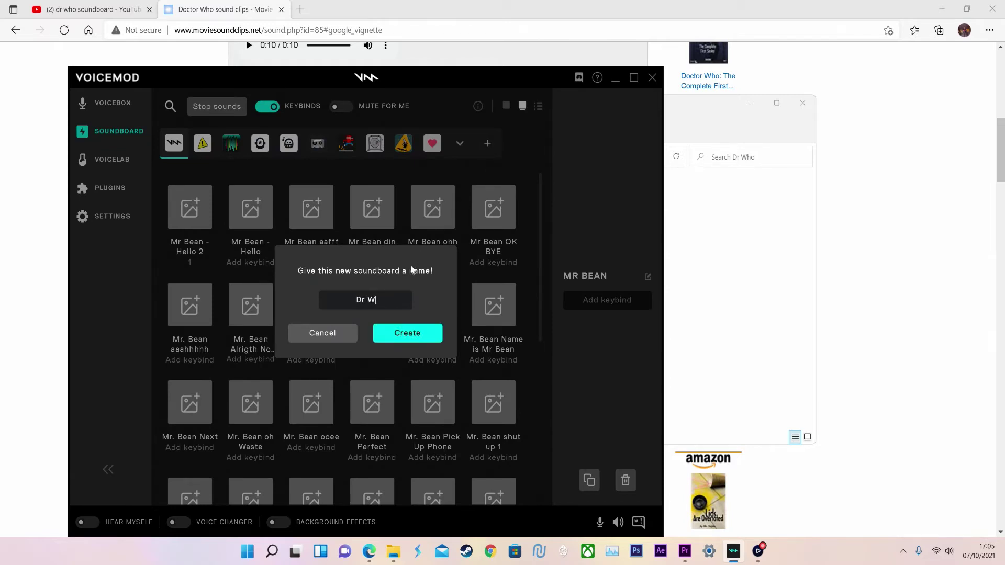
type("ho")
left_click(410, 339)
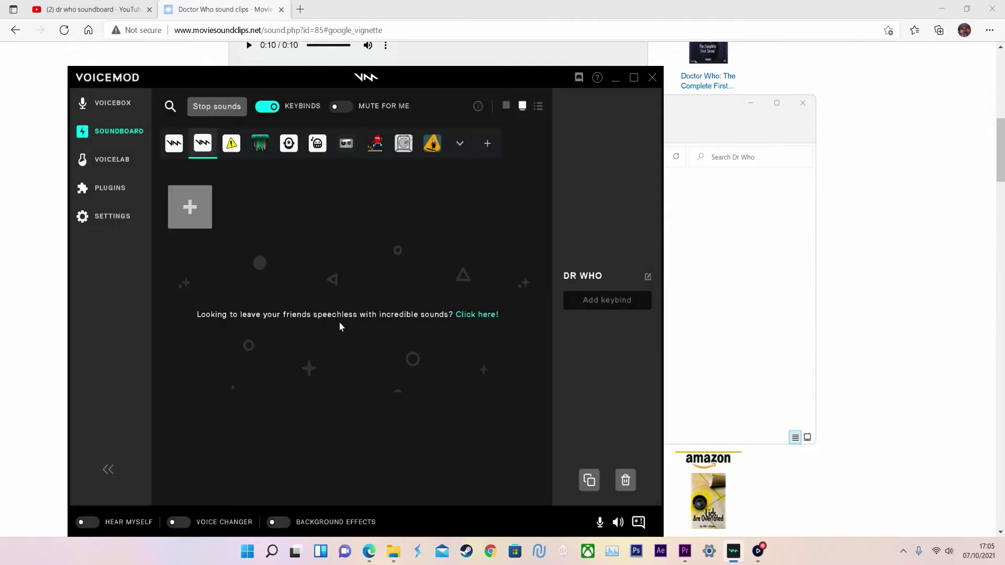
Import die, end, fantastic, fantastic2, heaven, lastwords and north from the Dr Who folder
left_click(193, 221)
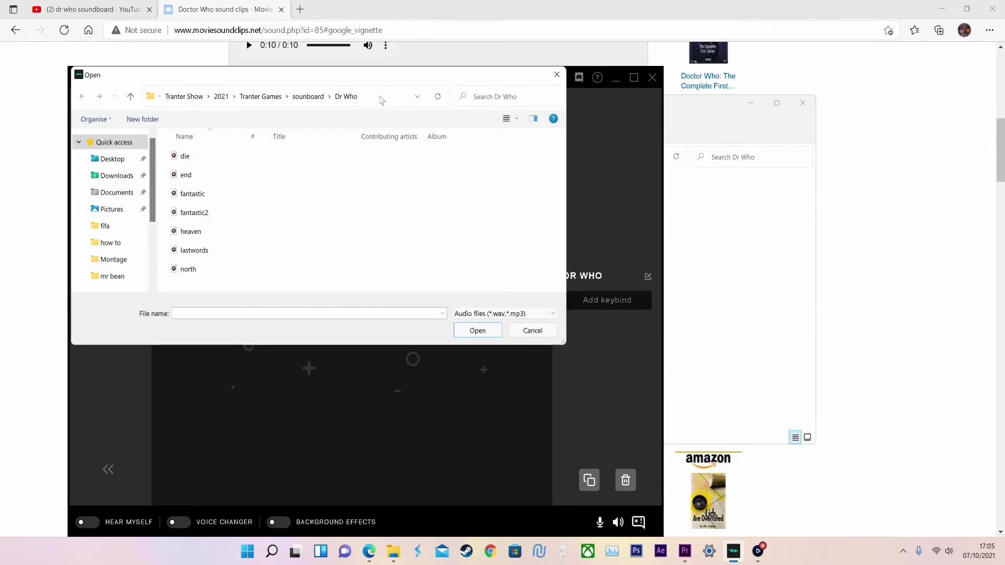
left_click(379, 96)
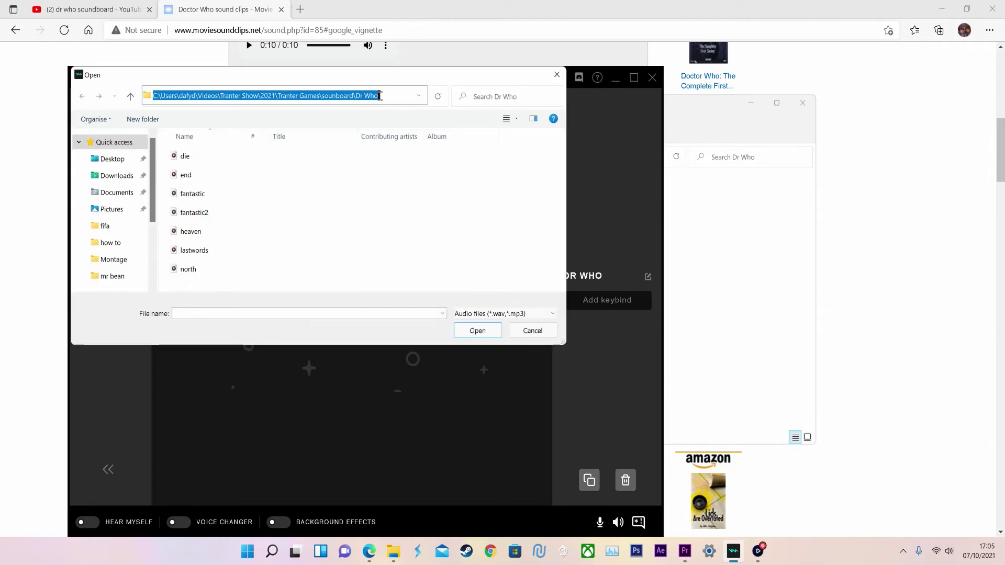
left_click(172, 155)
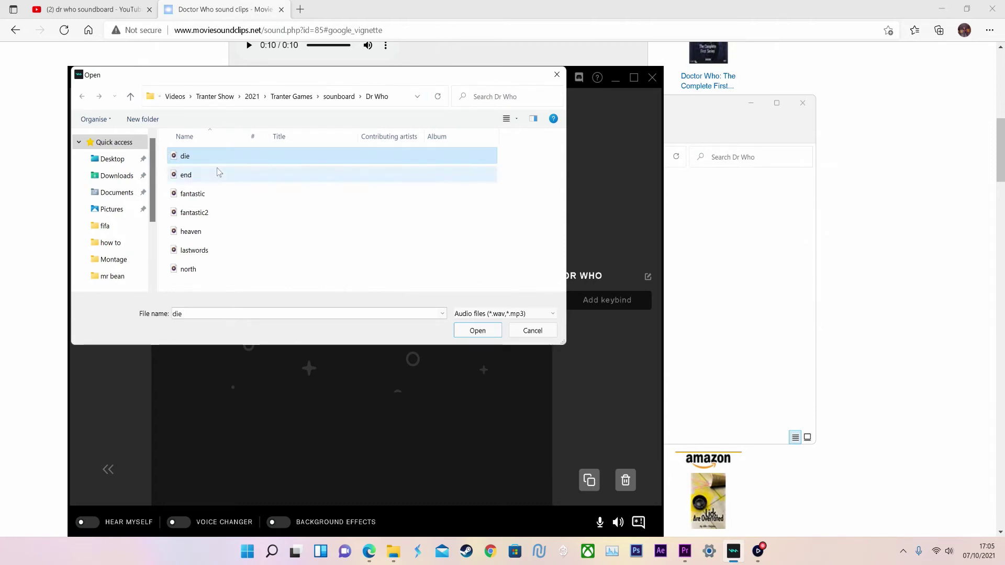
left_click_drag(177, 159, 304, 251)
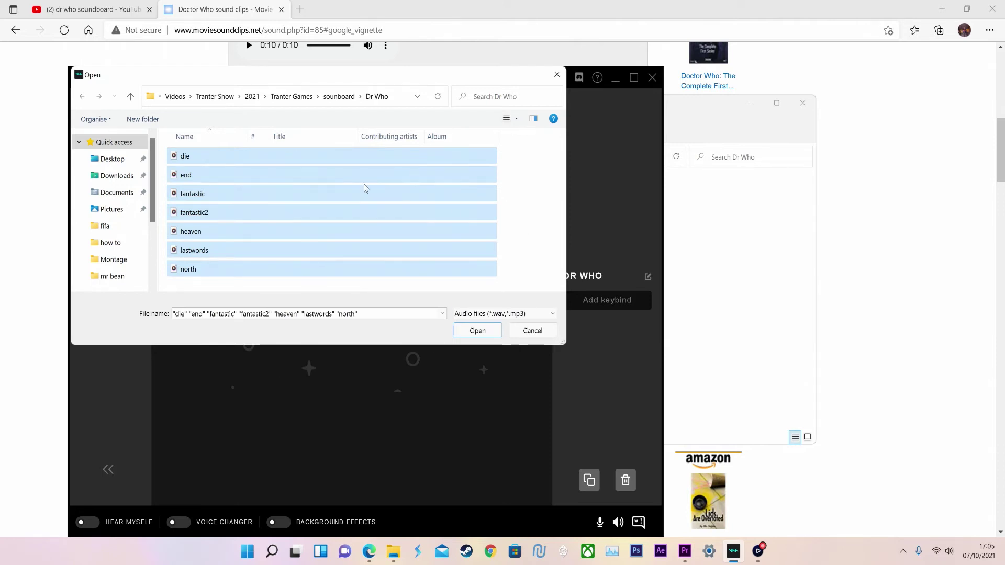
left_click(470, 331)
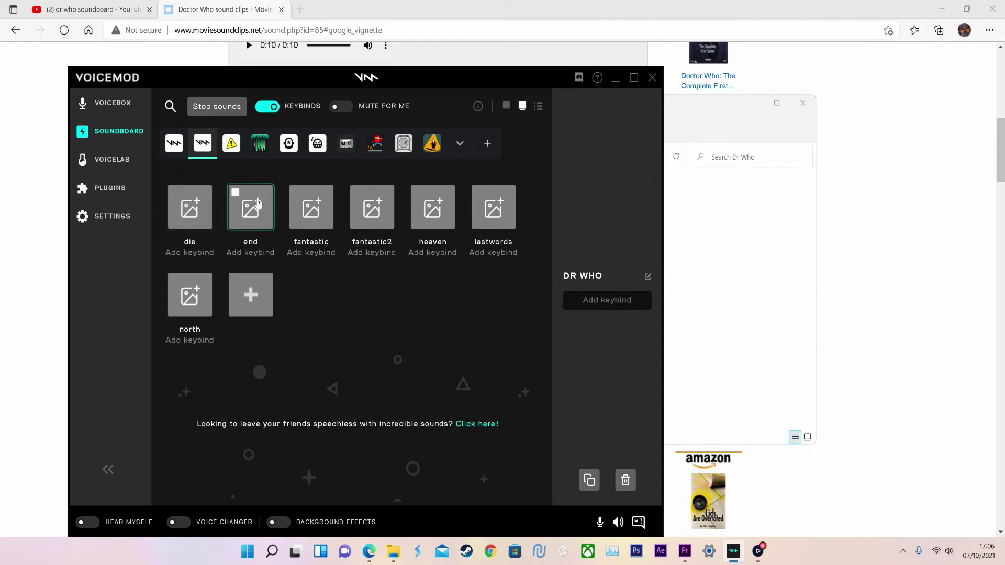
Preview the die sound, then bind keys 1, 2 and 3 to die, end and fantastic
left_click(189, 207)
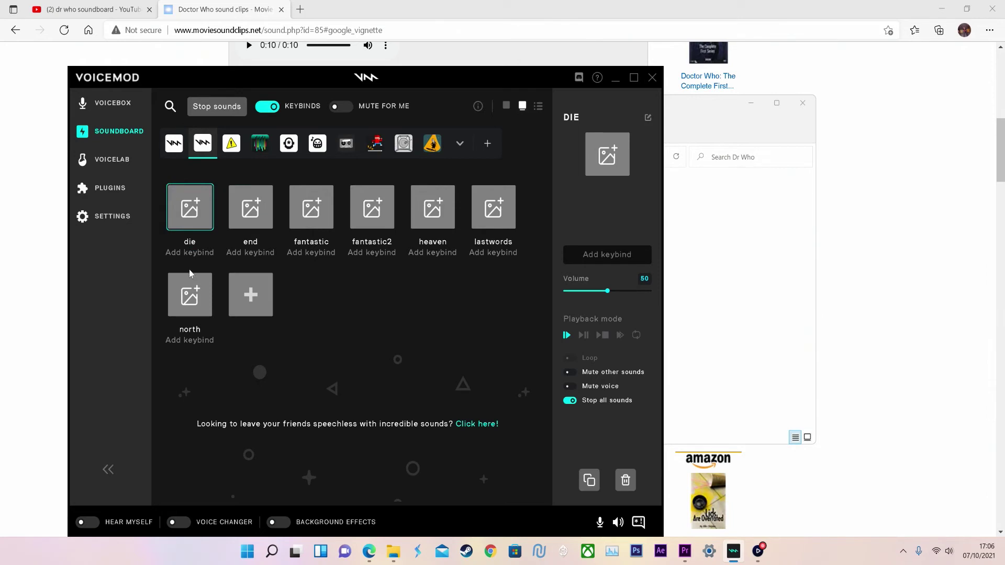
left_click(188, 254)
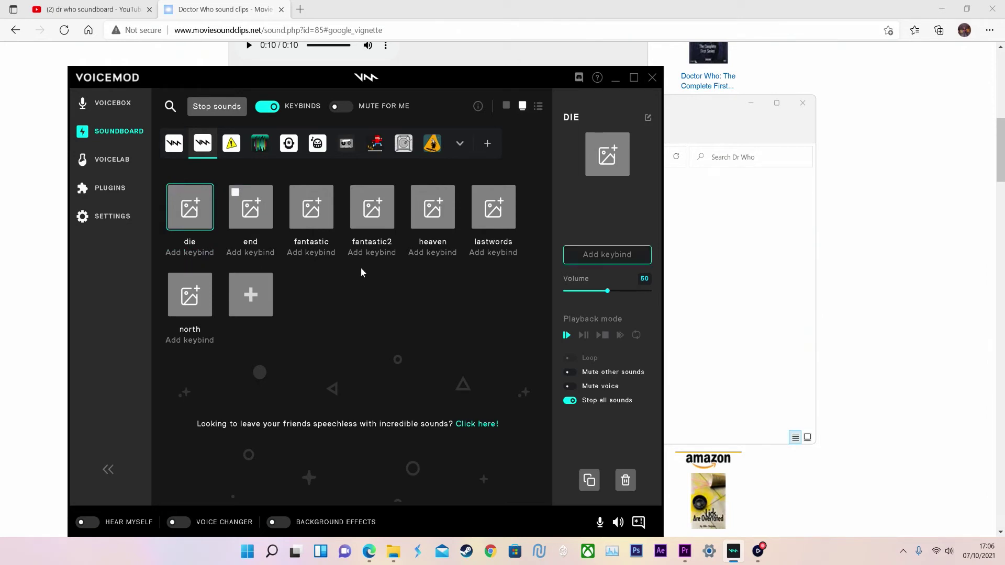
key("1")
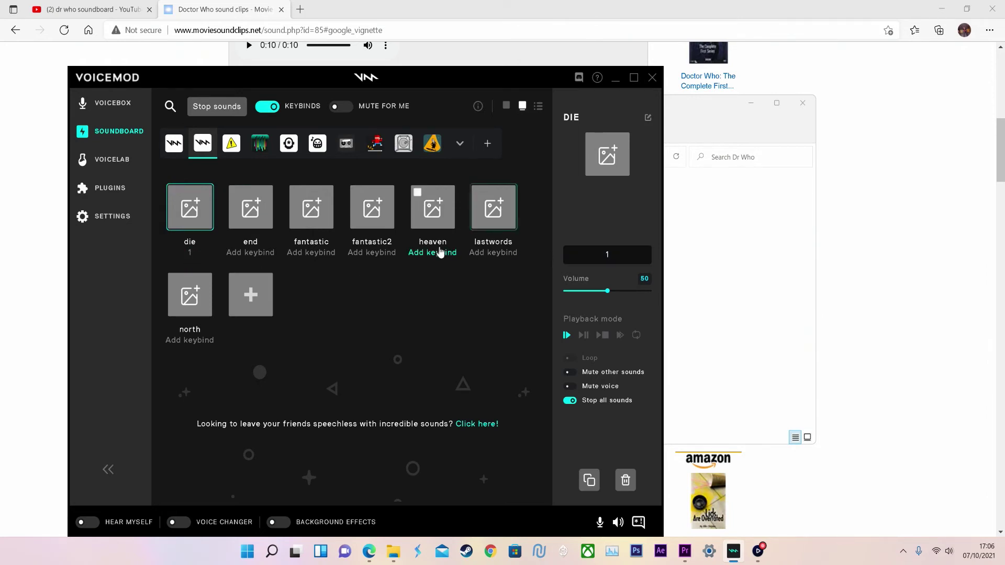
left_click(273, 254)
key("2")
left_click(311, 253)
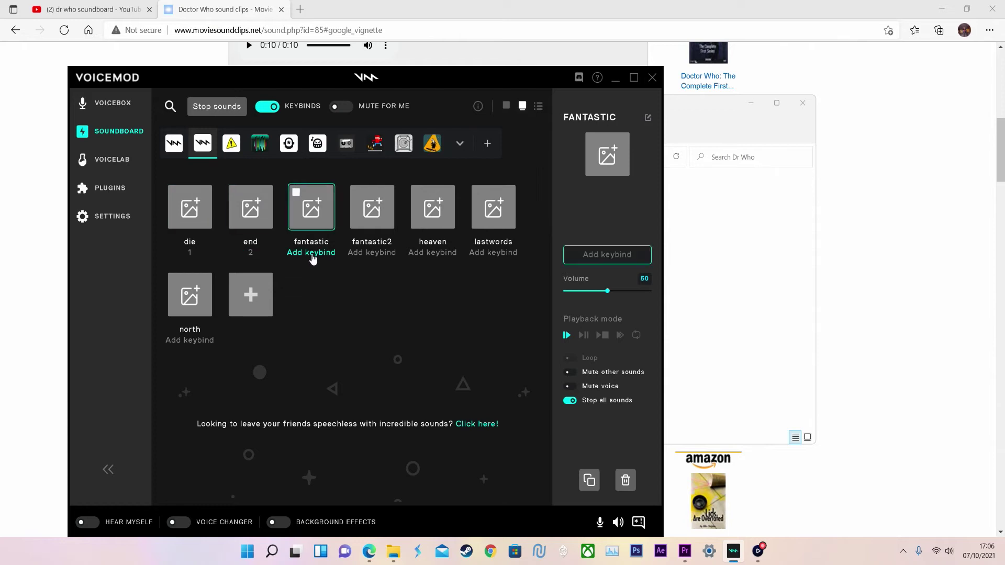
key("3")
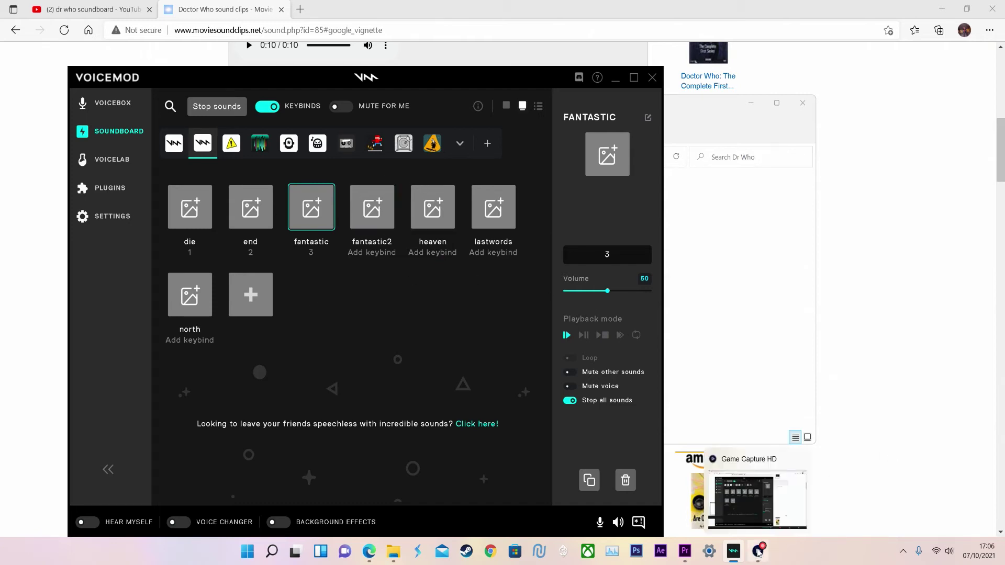
In Xbox audio settings, set input to Voicemod Virtual Audio Device and output to Elgato Sound Capture
left_click(588, 551)
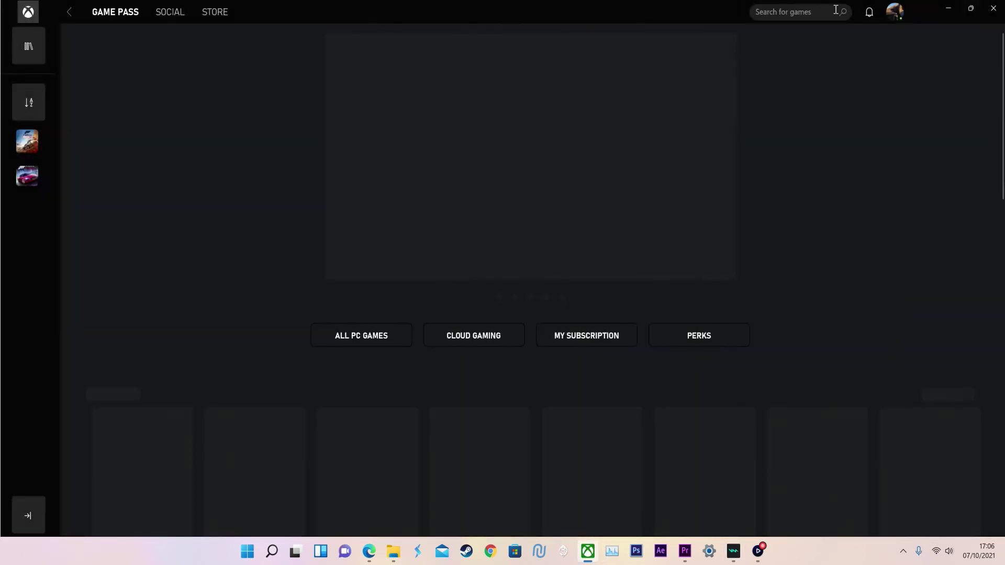
left_click(893, 13)
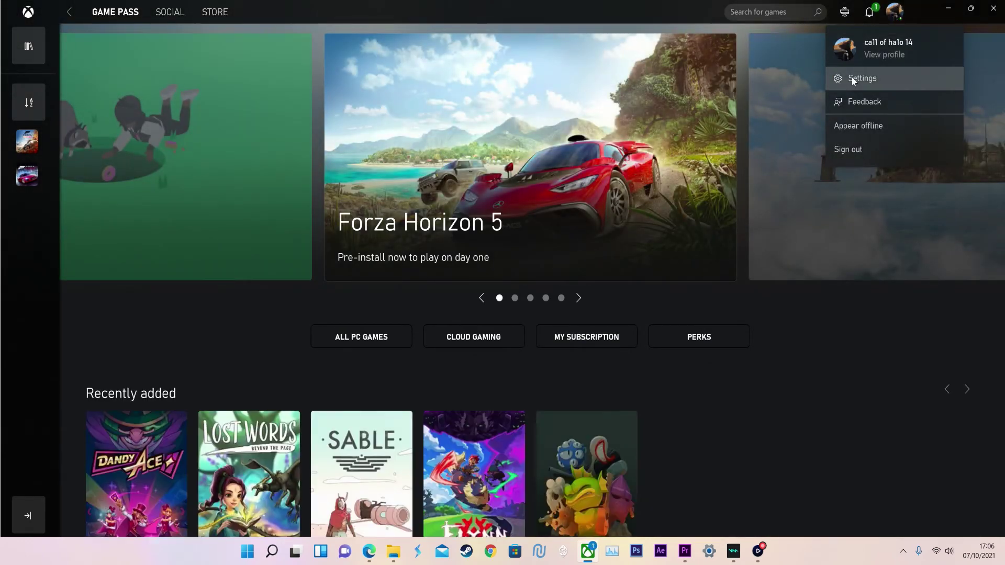
left_click(852, 78)
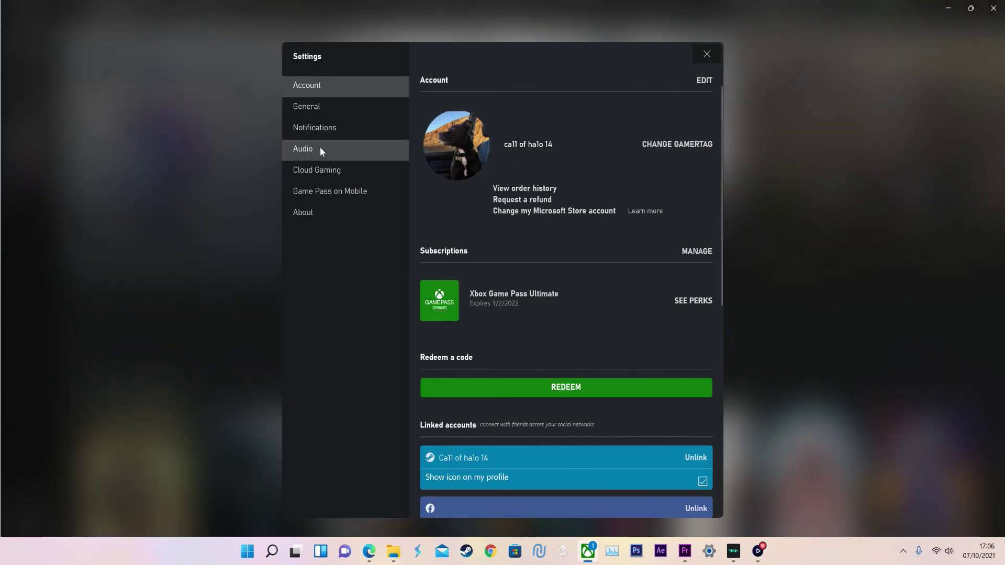
left_click(321, 149)
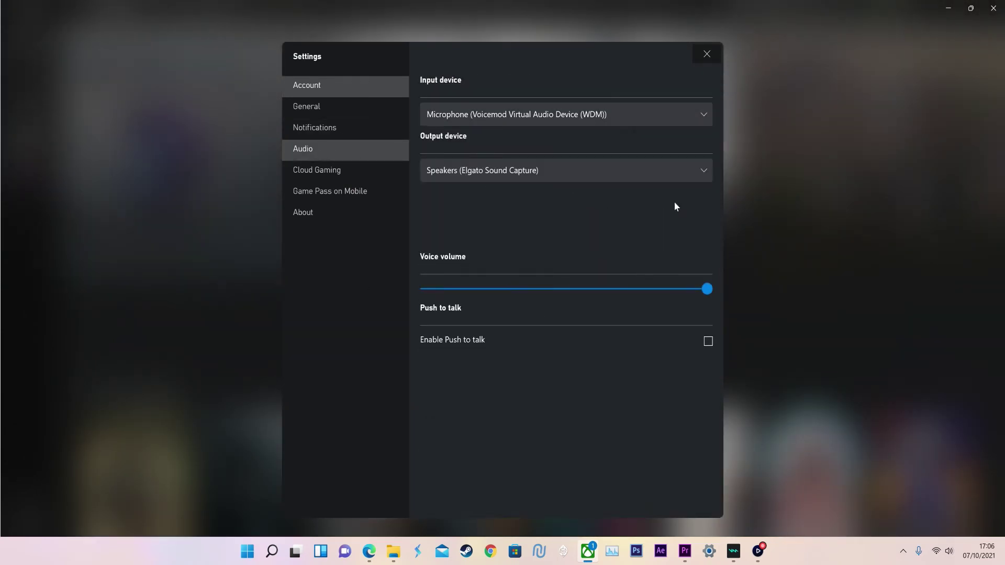
left_click(474, 121)
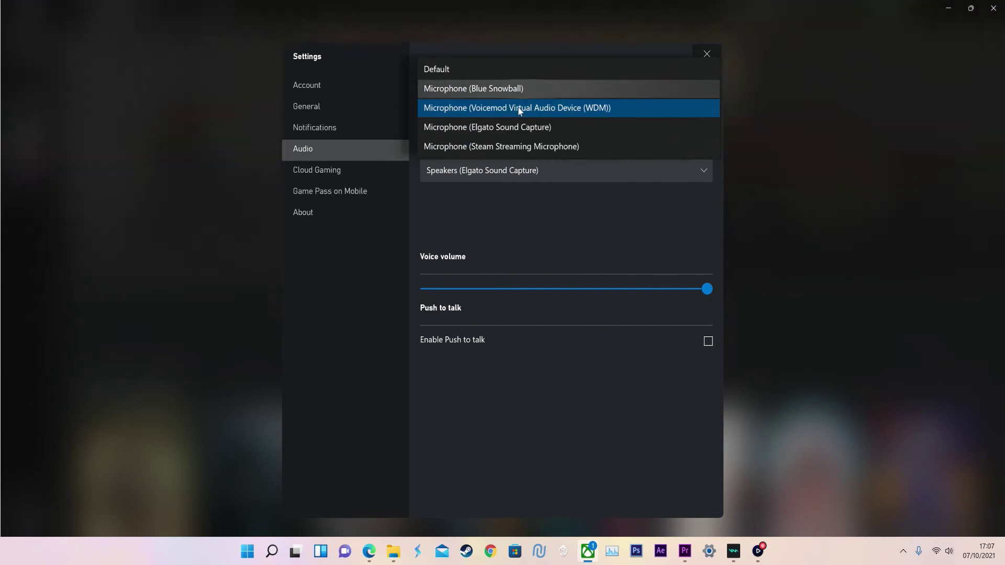
left_click(508, 110)
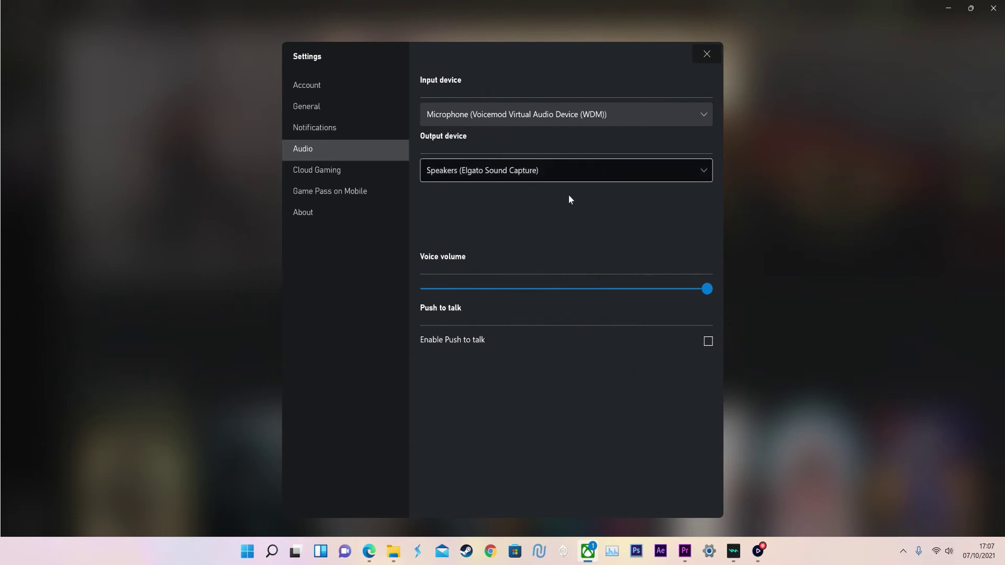
left_click(479, 167)
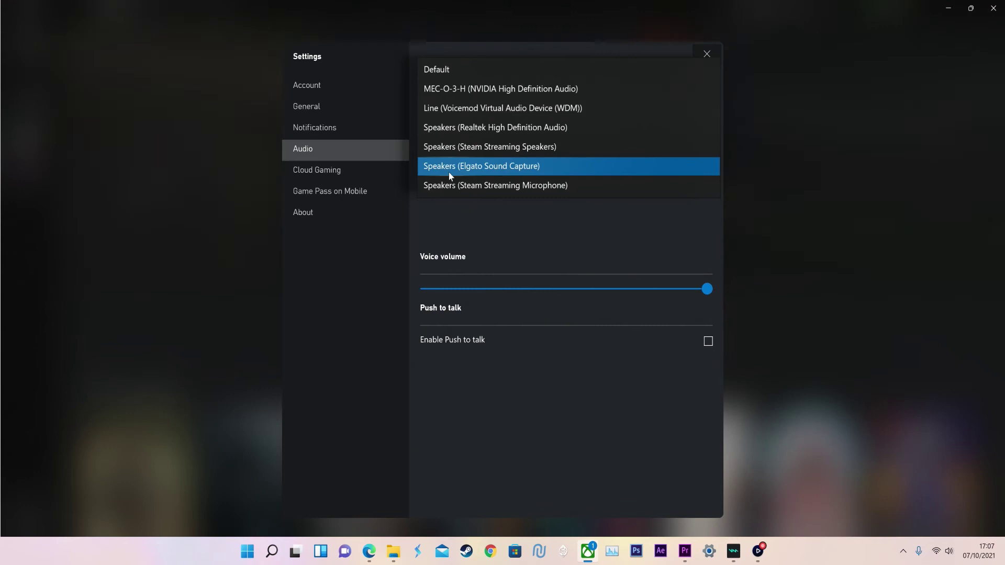
left_click(571, 168)
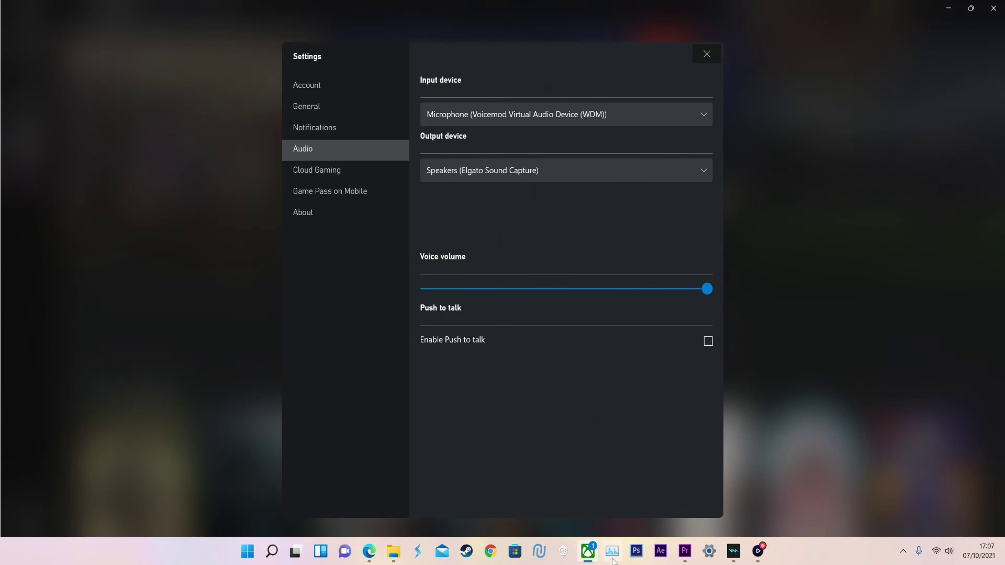
left_click(587, 551)
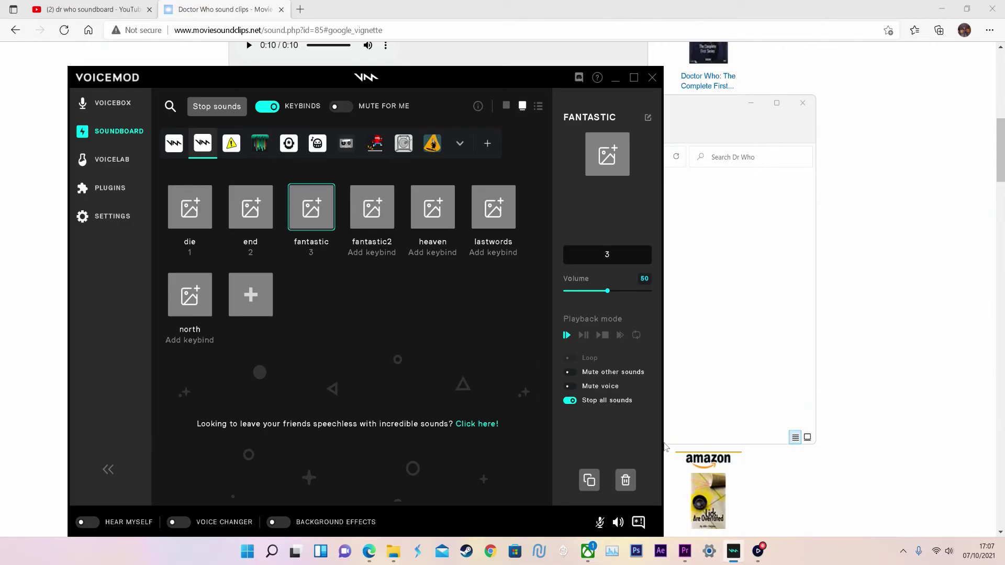
Bring up Elgato Game Capture HD to check its Live Commentary and Sound Capture sources
left_click(763, 469)
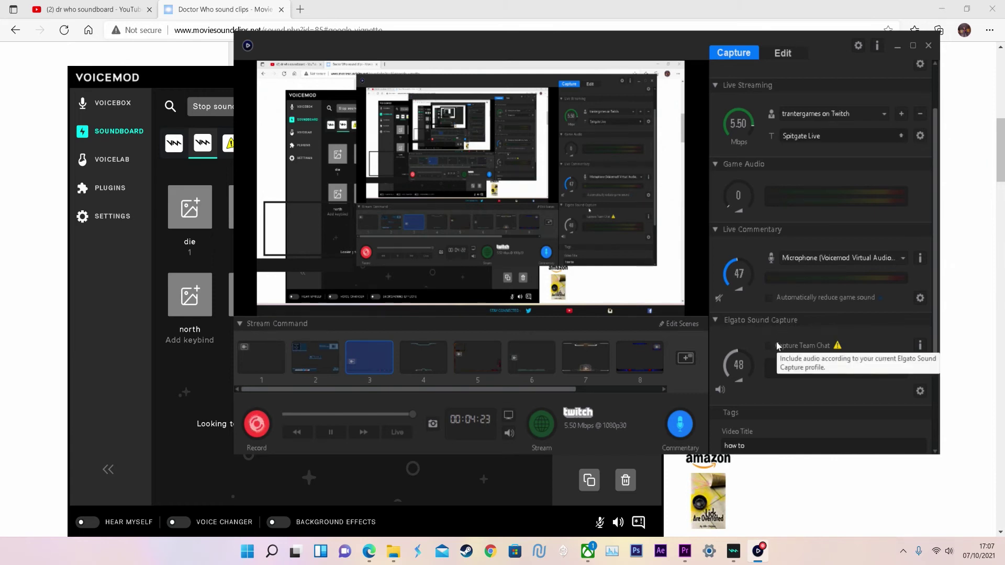
left_click(369, 366)
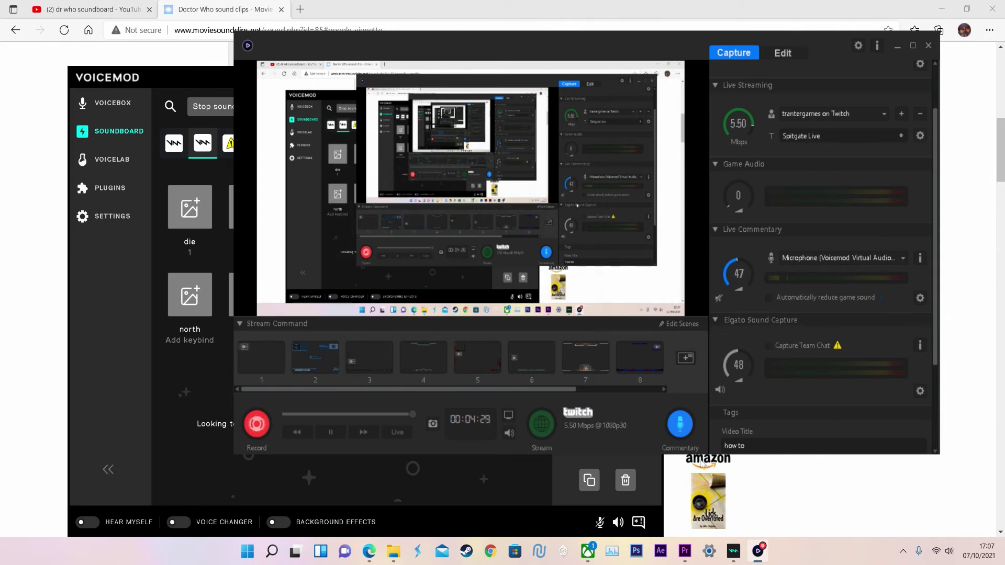
left_click(920, 391)
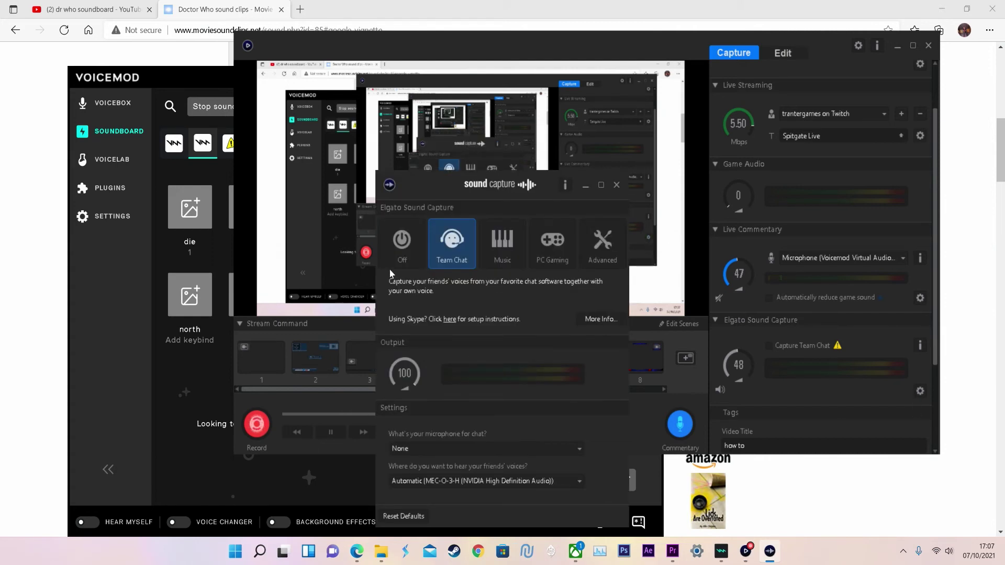
left_click(420, 482)
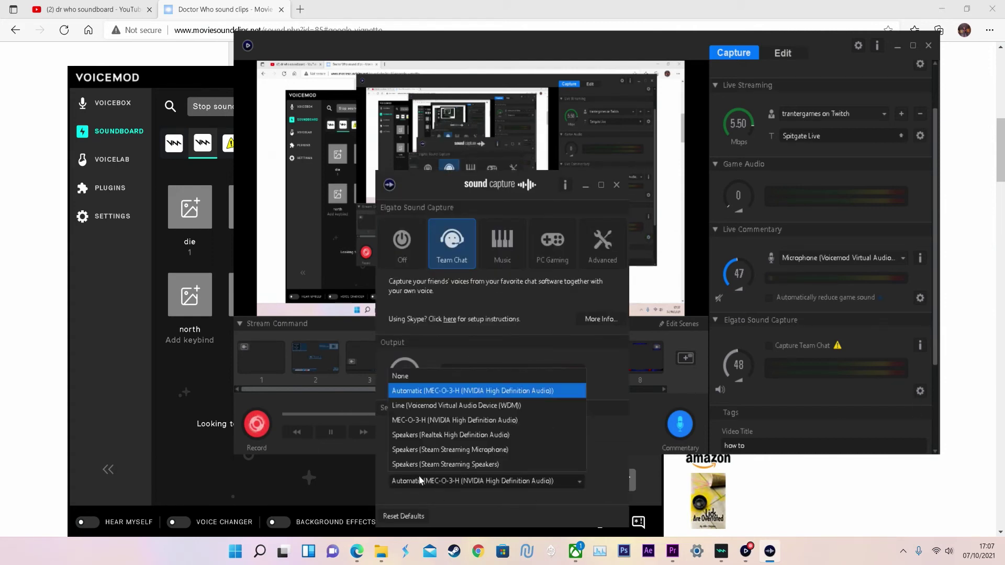
left_click(440, 392)
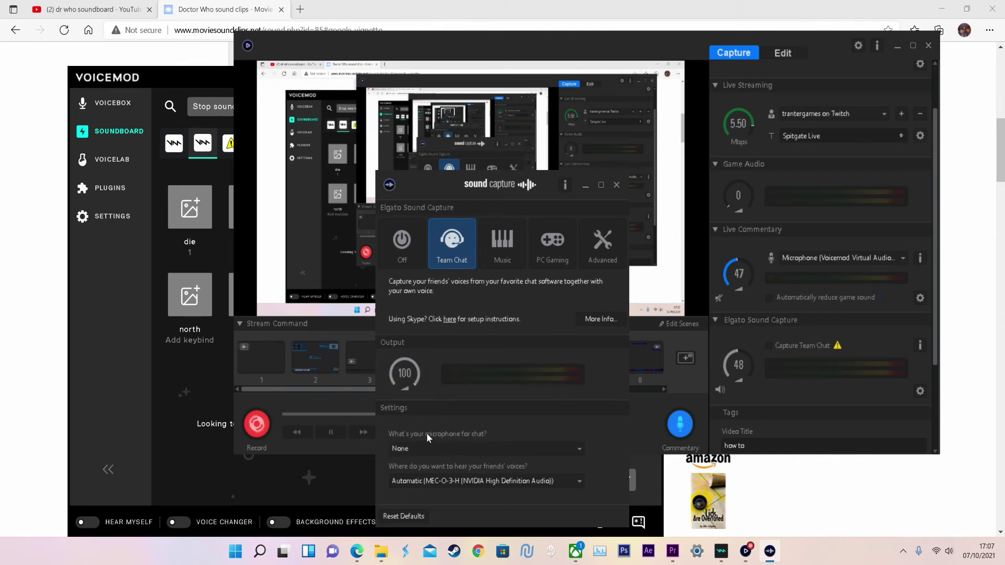
left_click(616, 185)
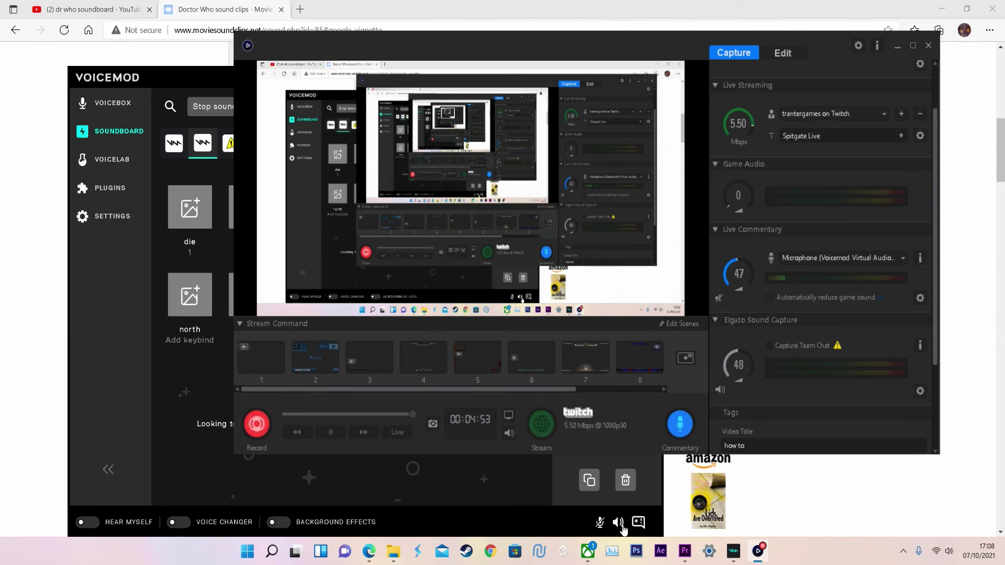
key("1")
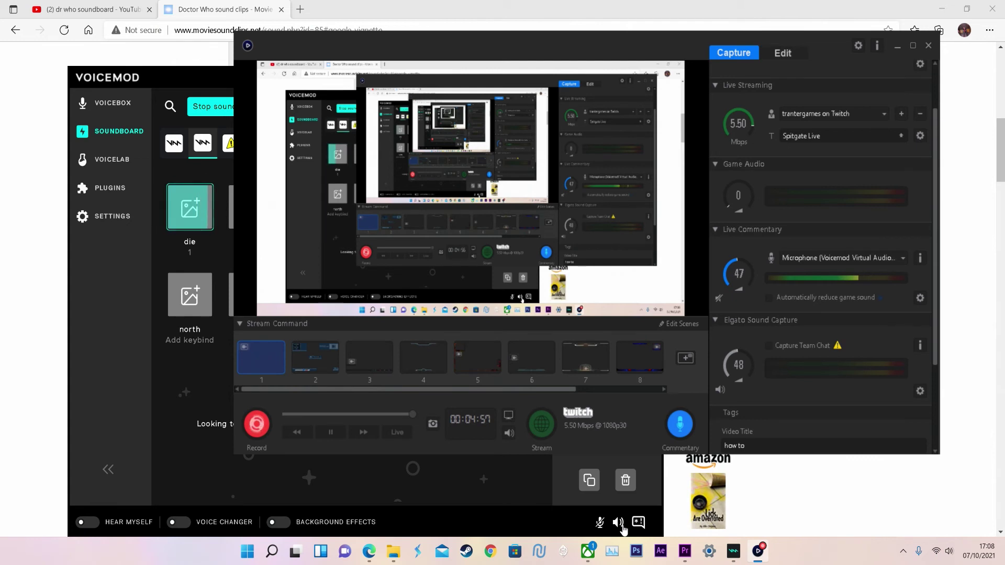
key("2")
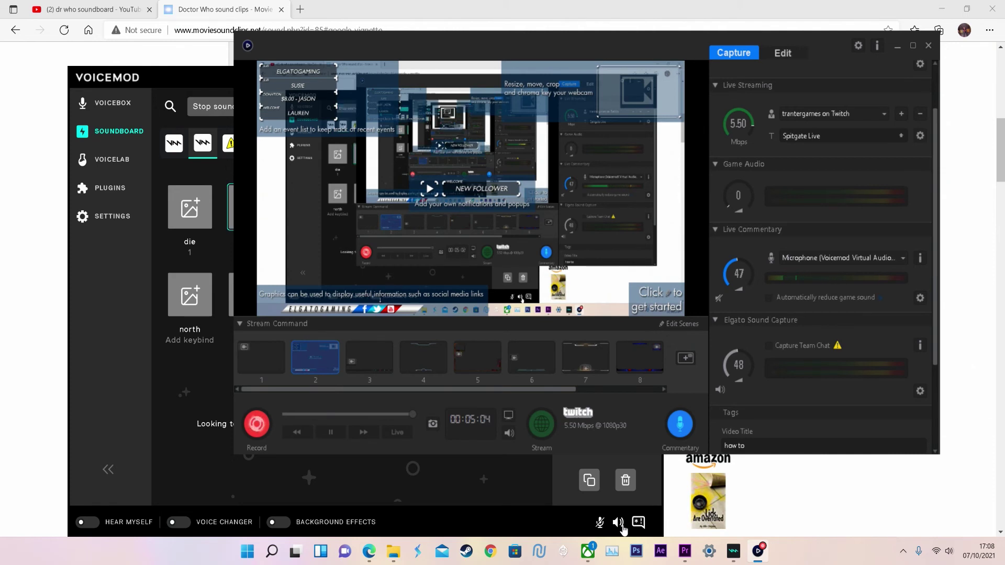
key("2")
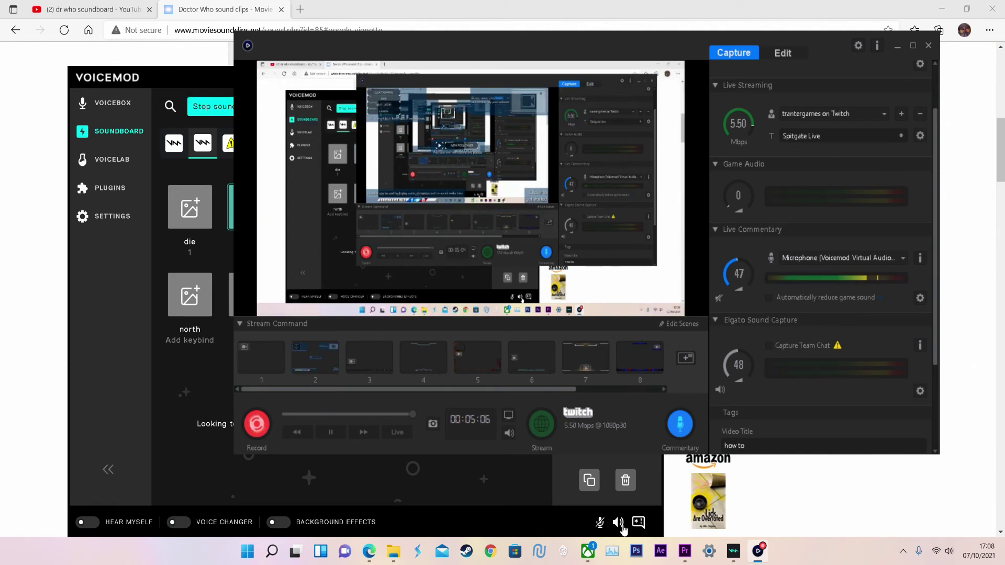
key("3")
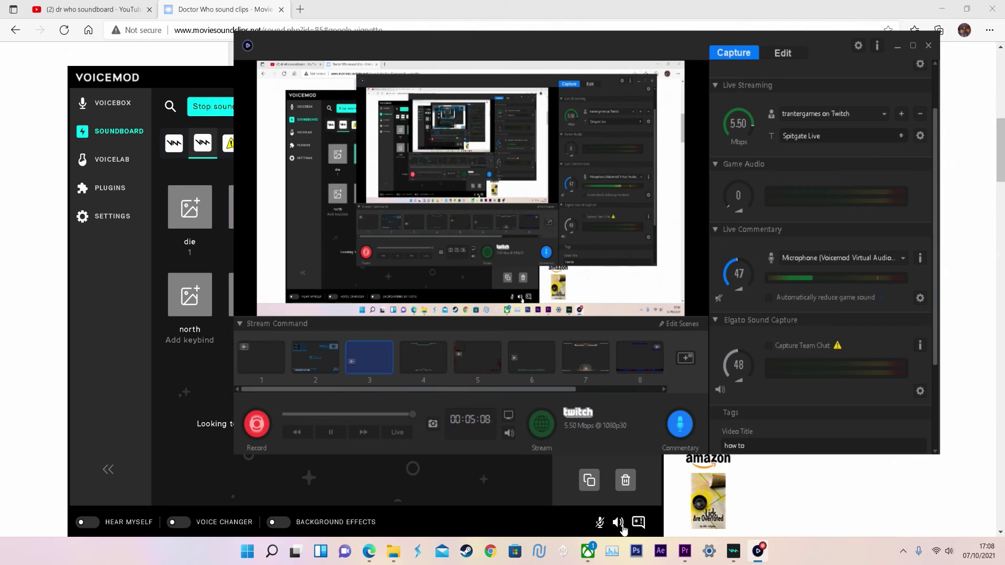
key("3")
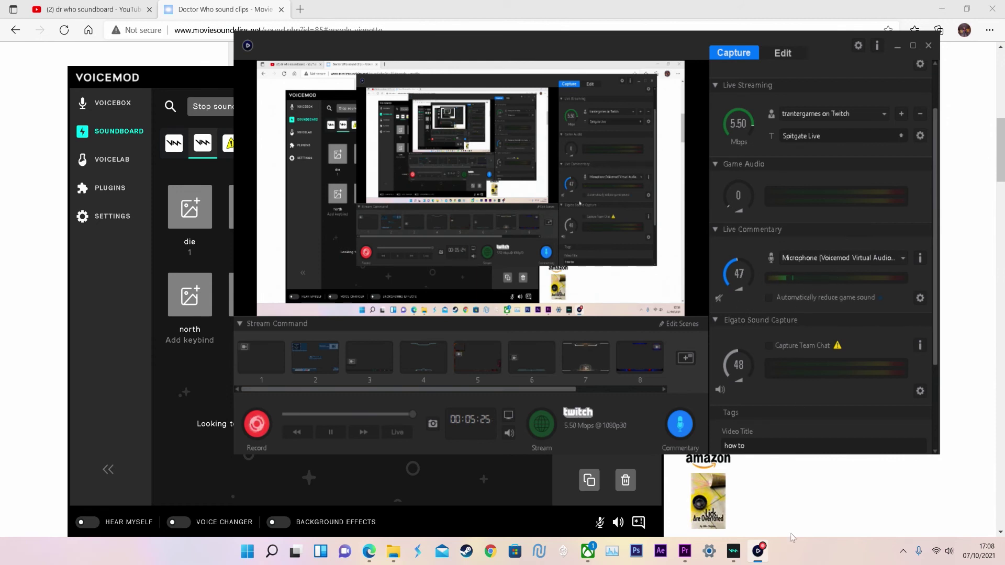
mouse_move(759, 560)
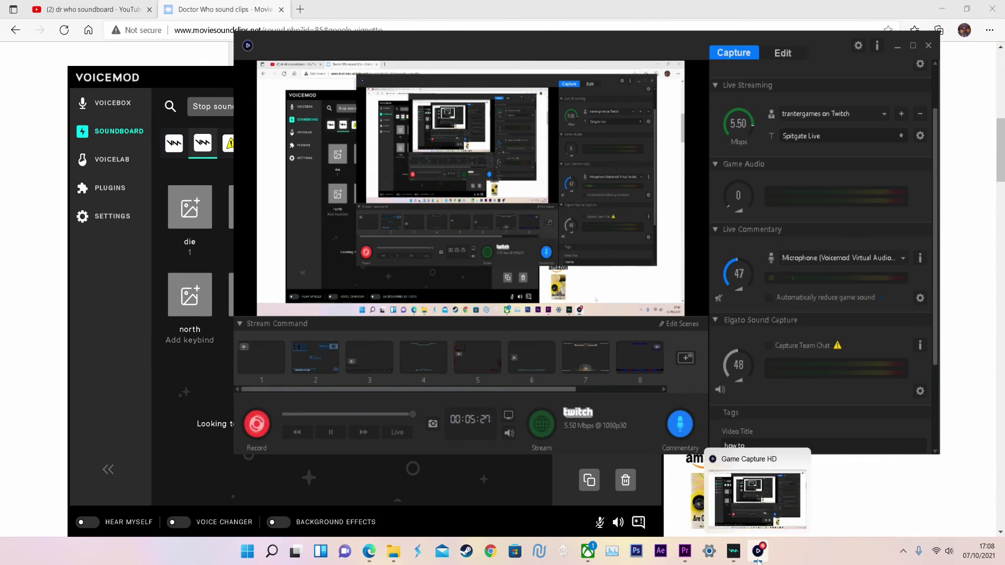
Check Voicemod's audio device settings and Voicebox voices, then return to Game Capture
left_click(733, 550)
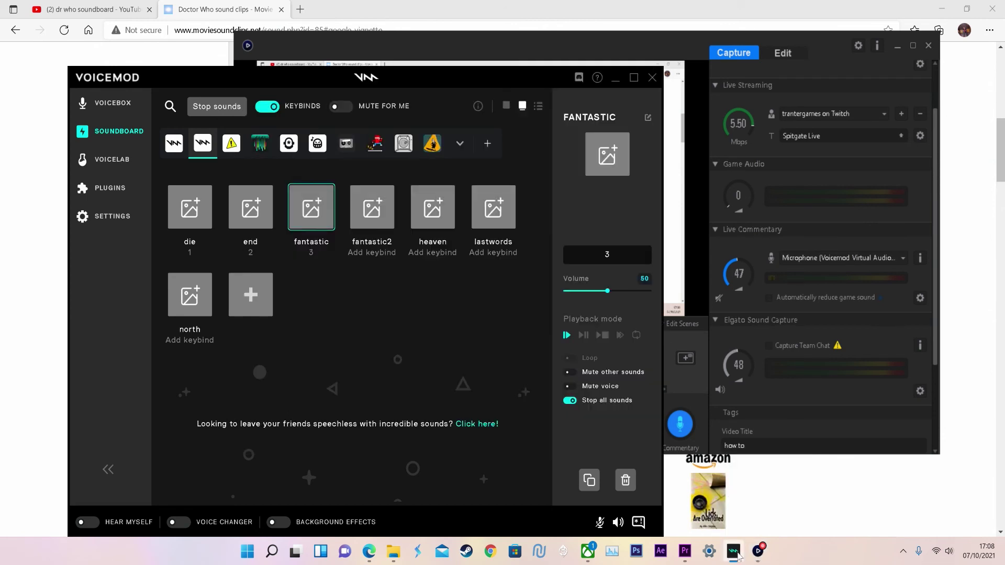
left_click(99, 215)
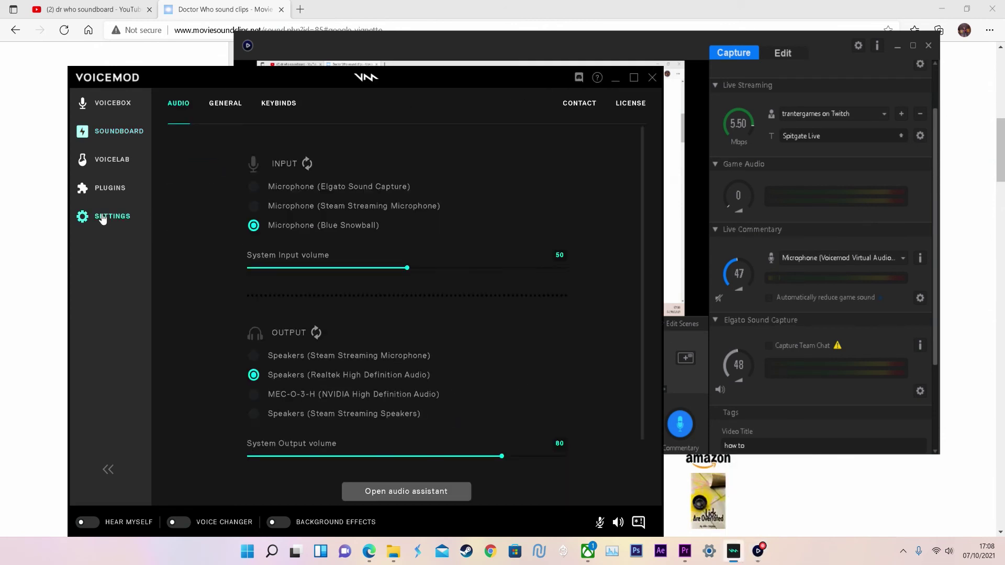
left_click(94, 111)
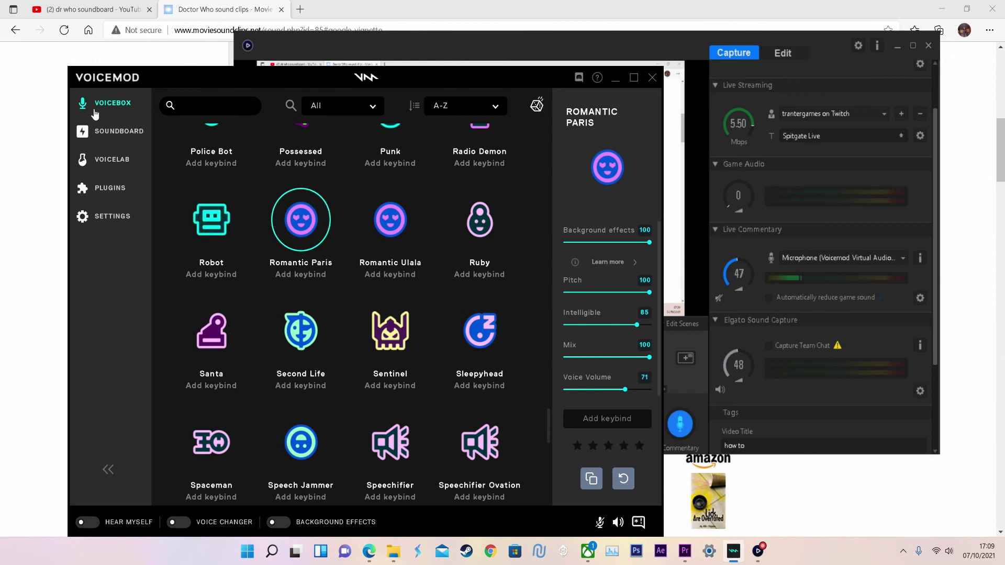
left_click(782, 330)
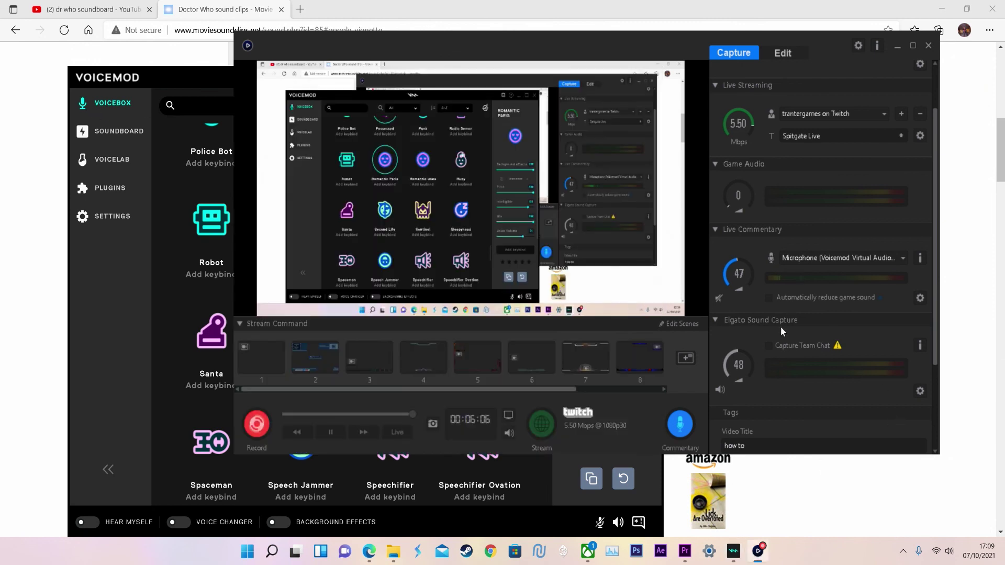